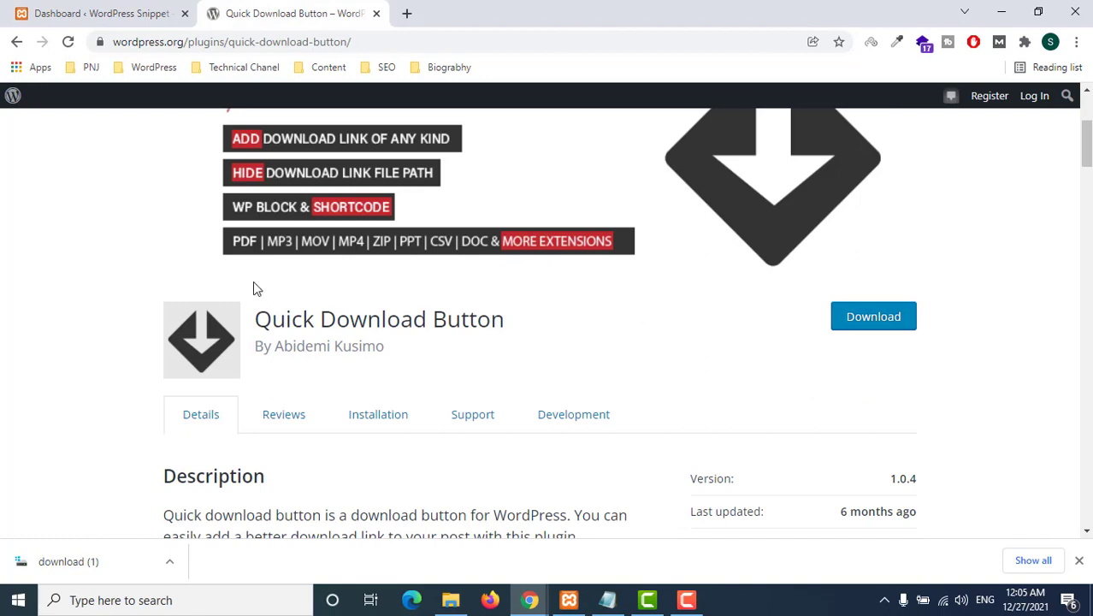
Review the Quick Download Button plugin's description and feature list on its WordPress.org page.
scroll(218, 152, "up", 1)
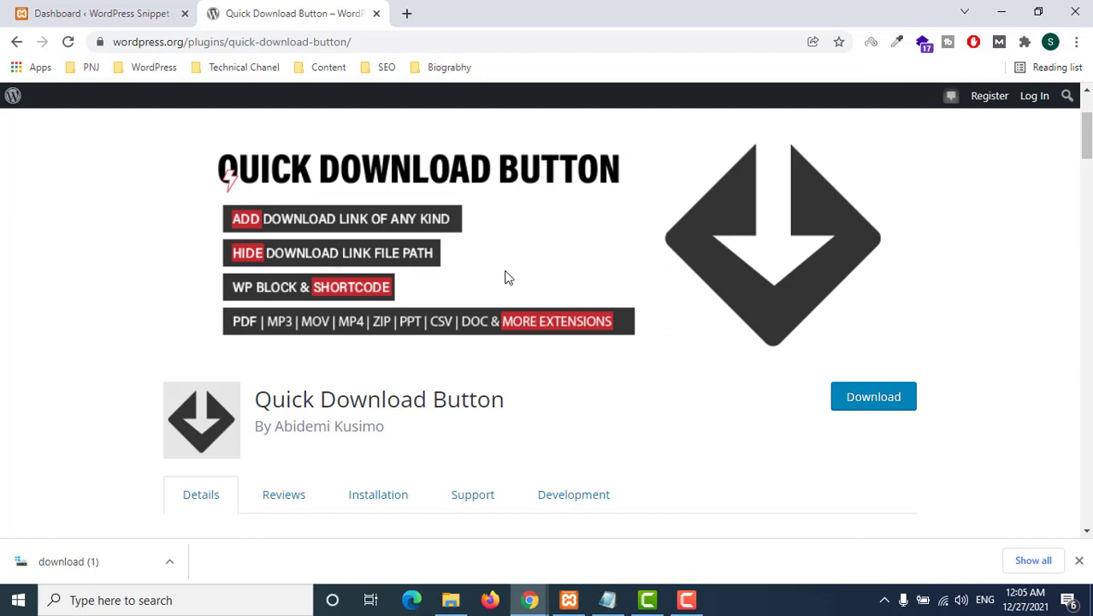
scroll(242, 311, "down", 1)
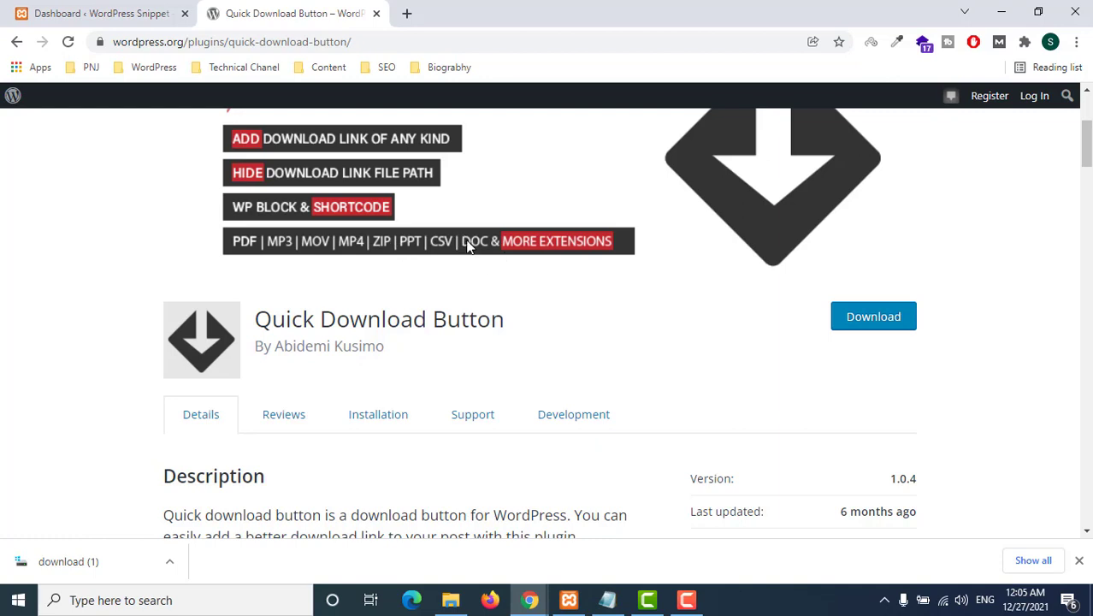
scroll(480, 269, "down", 2)
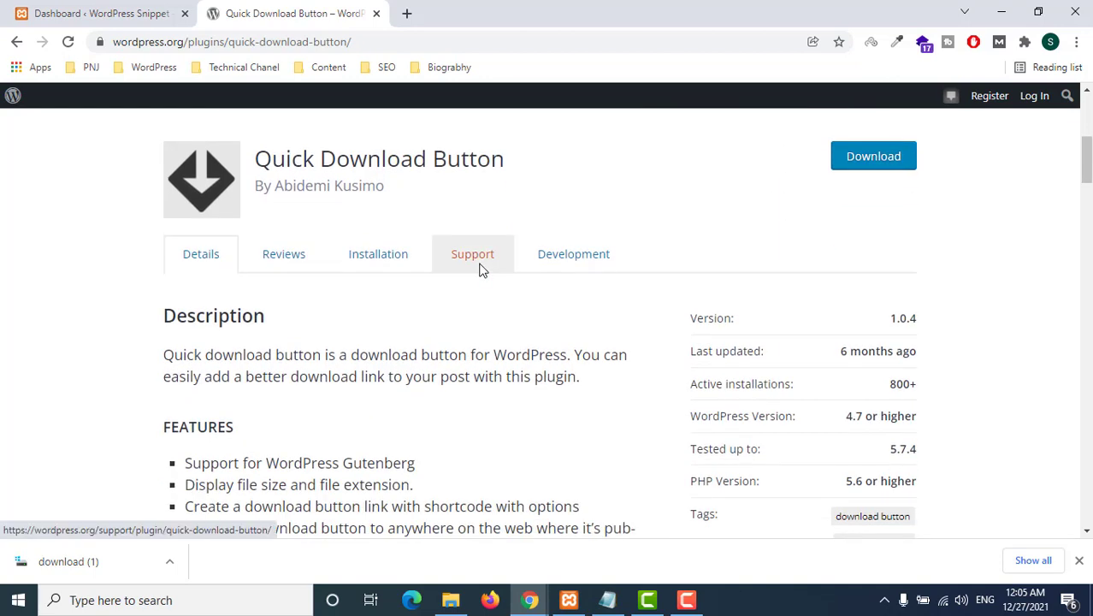
scroll(499, 373, "down", 1)
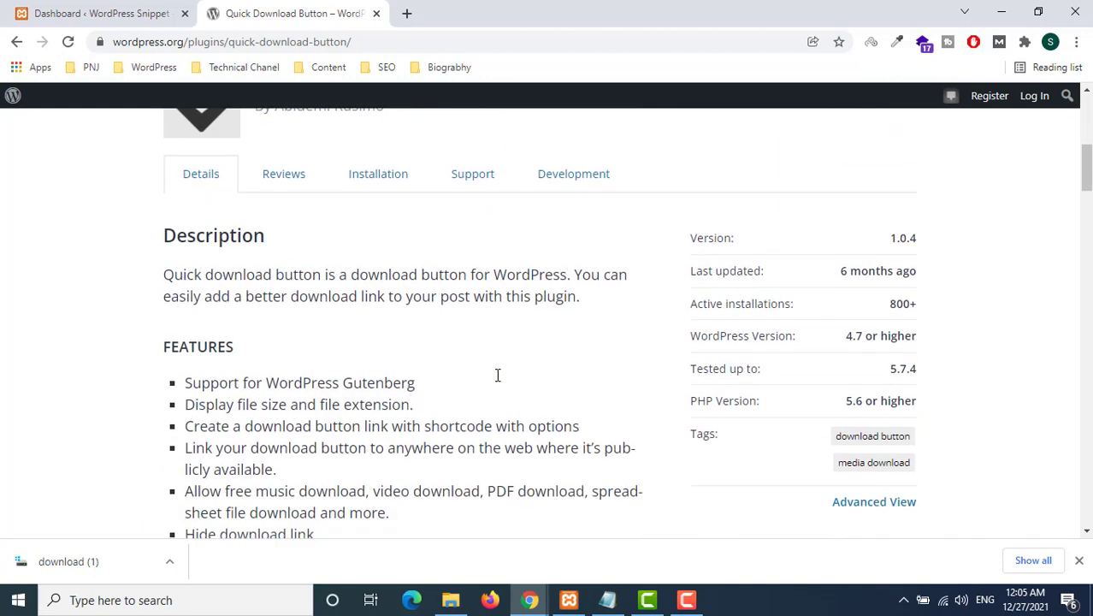
scroll(496, 378, "down", 1)
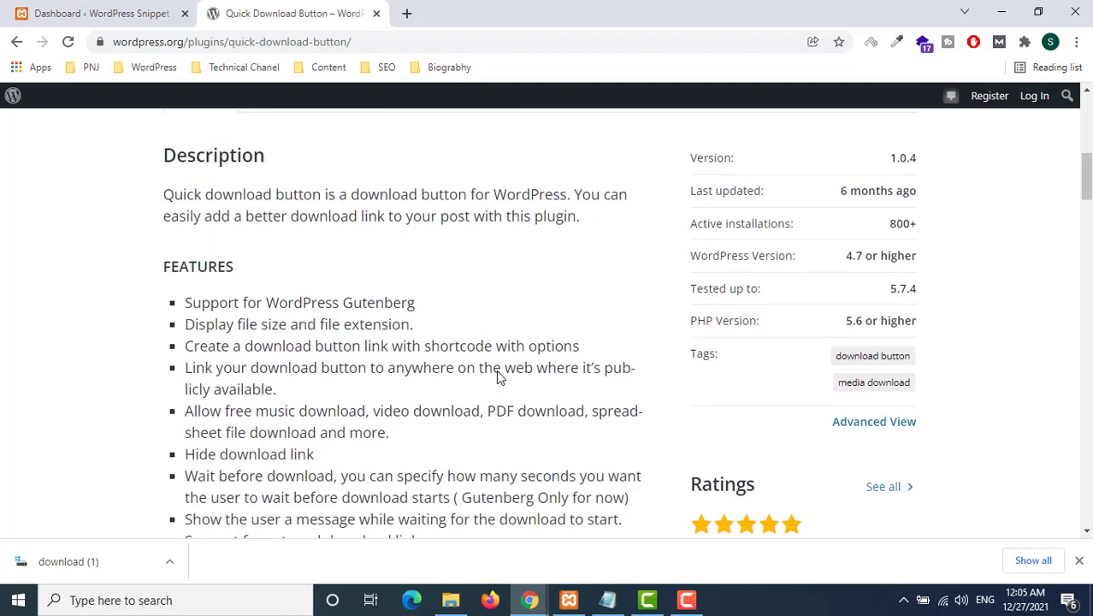
Find the Quick Download Button plugin from the site's dashboard by searching "quick download button", and install and activate it.
left_click(55, 13)
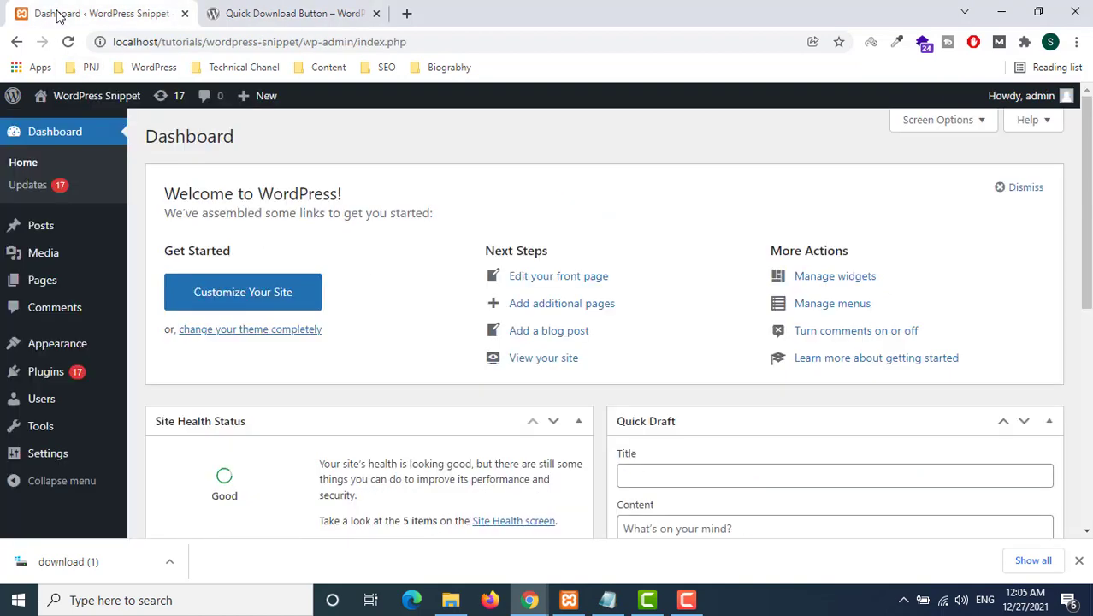
left_click(48, 369)
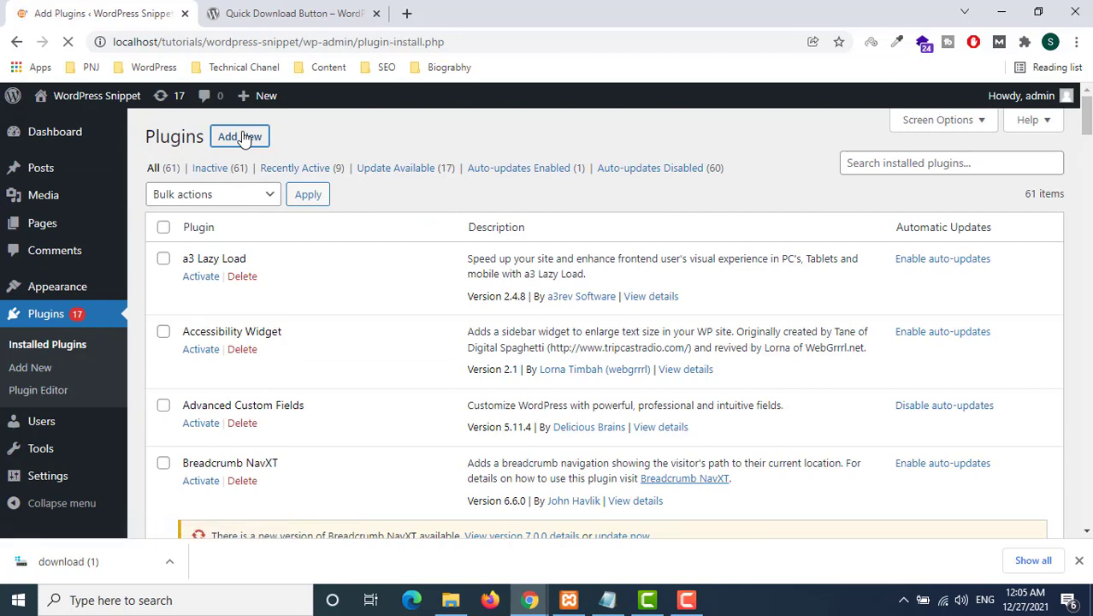
left_click(874, 181)
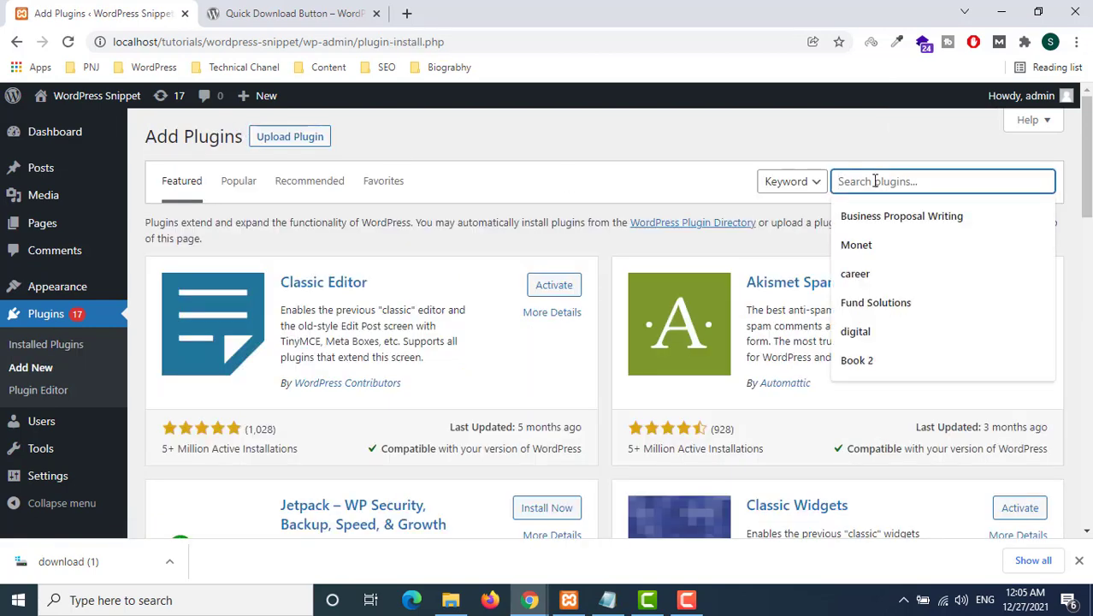
type("quick ")
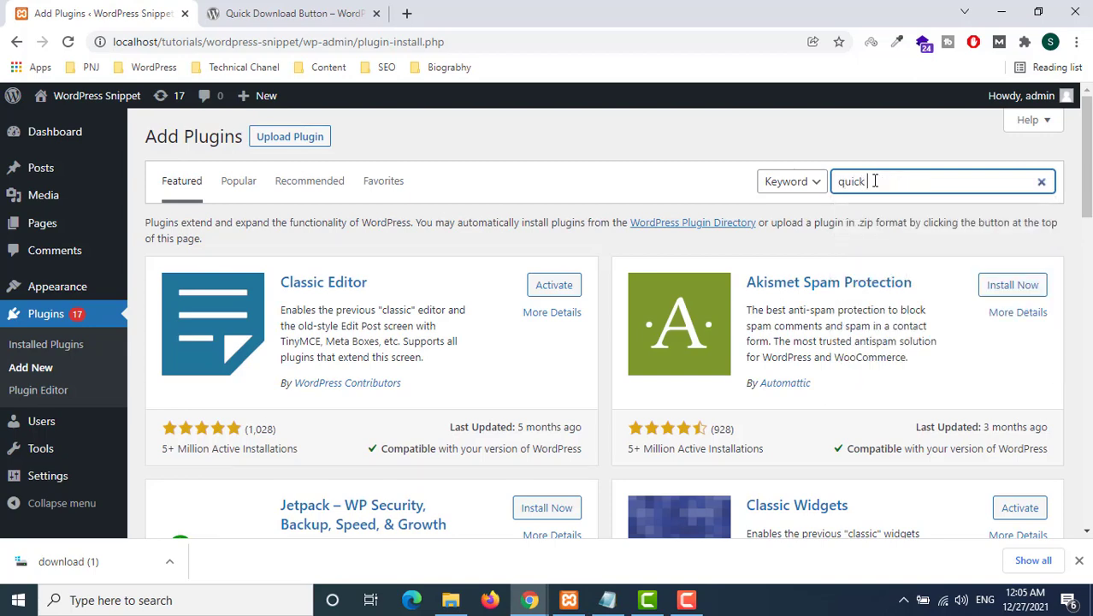
type("download bu")
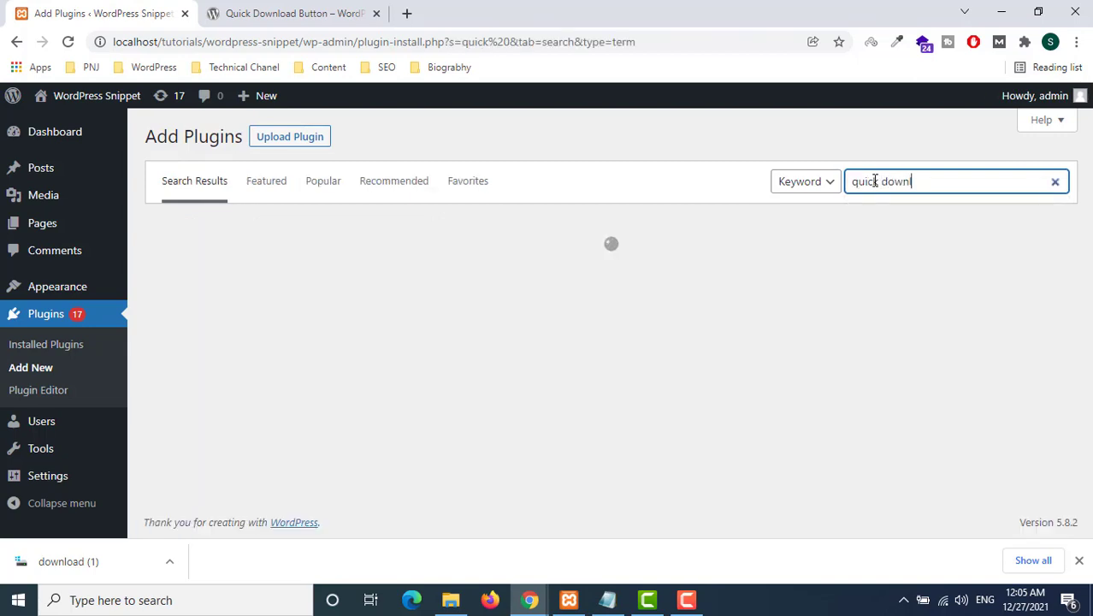
type("tton")
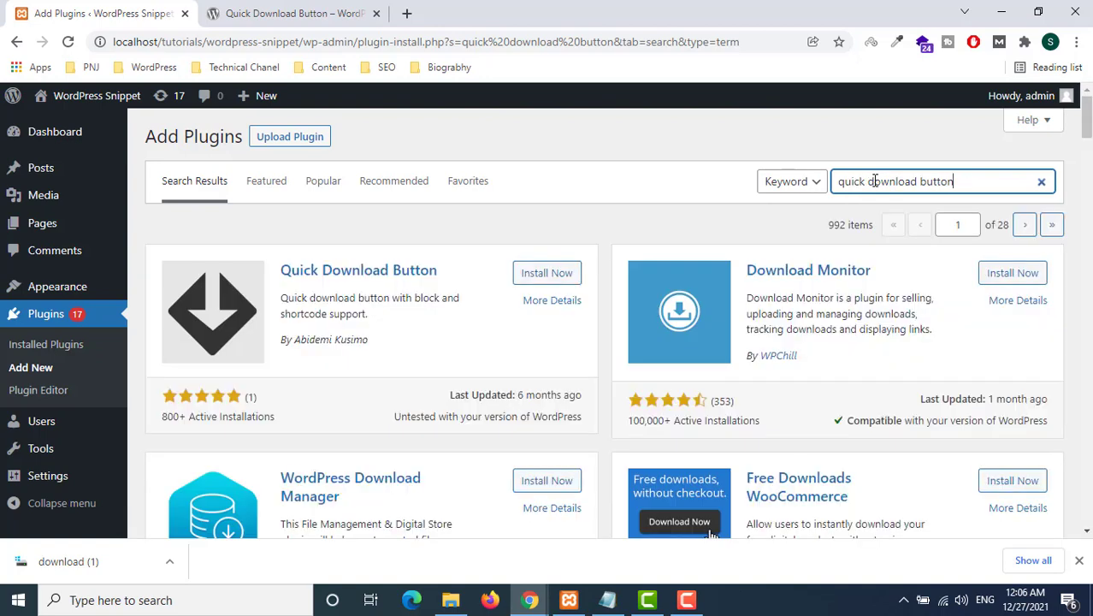
left_click(540, 275)
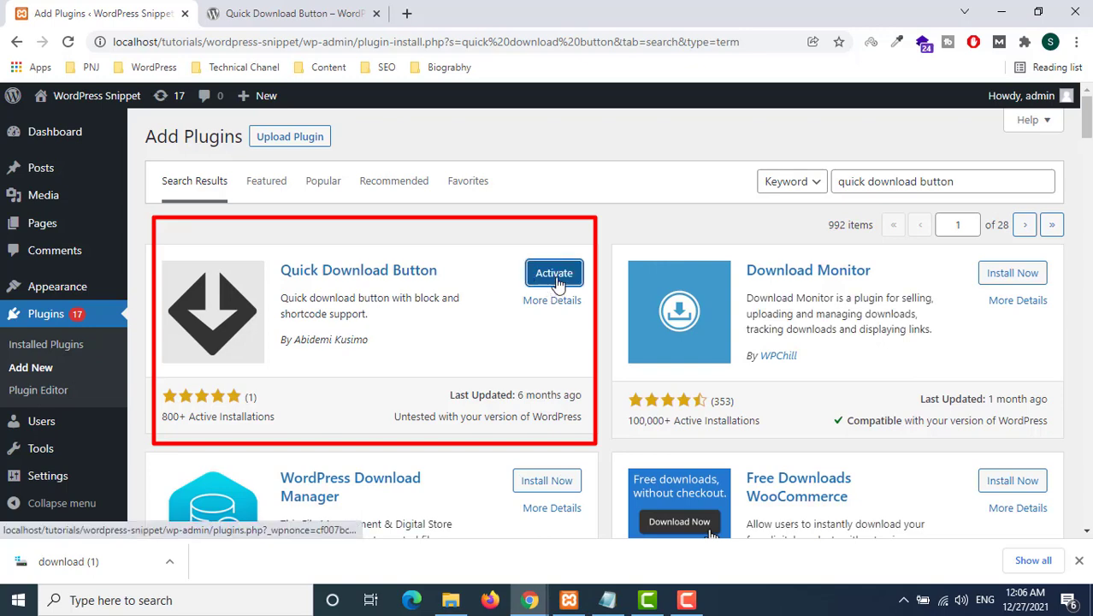
left_click(554, 274)
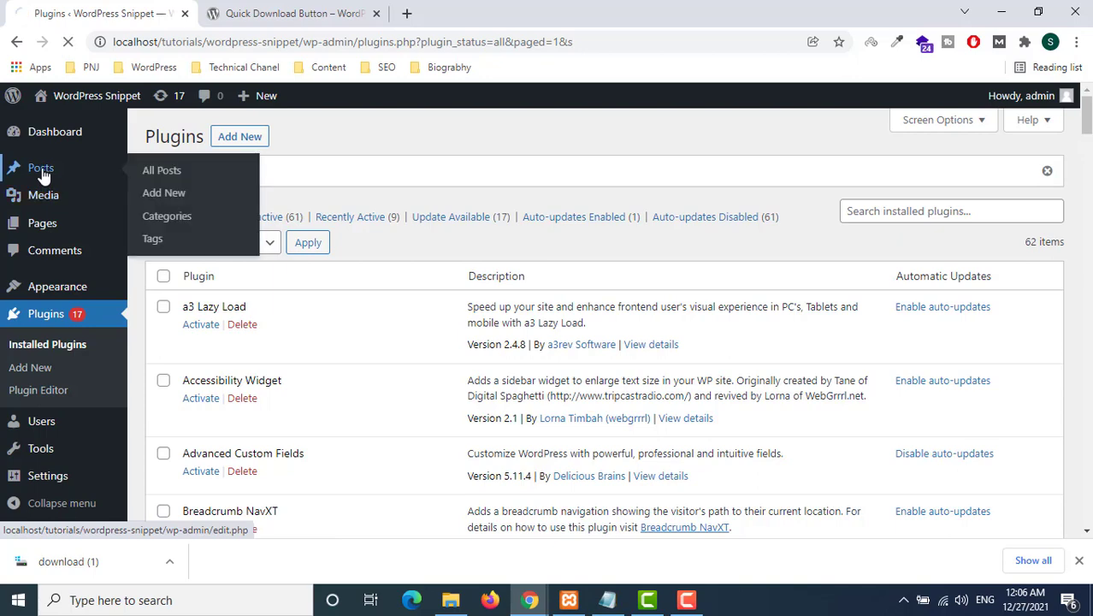
Open the first Contact page in the site's page list for editing in a new browser tab.
mouse_move(49, 219)
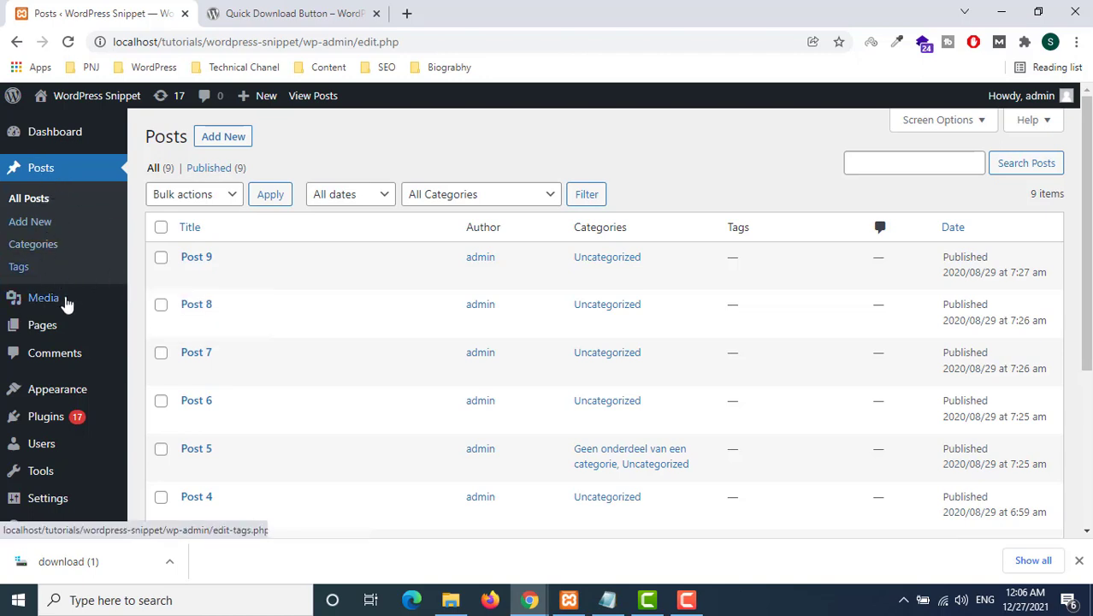
left_click(61, 327)
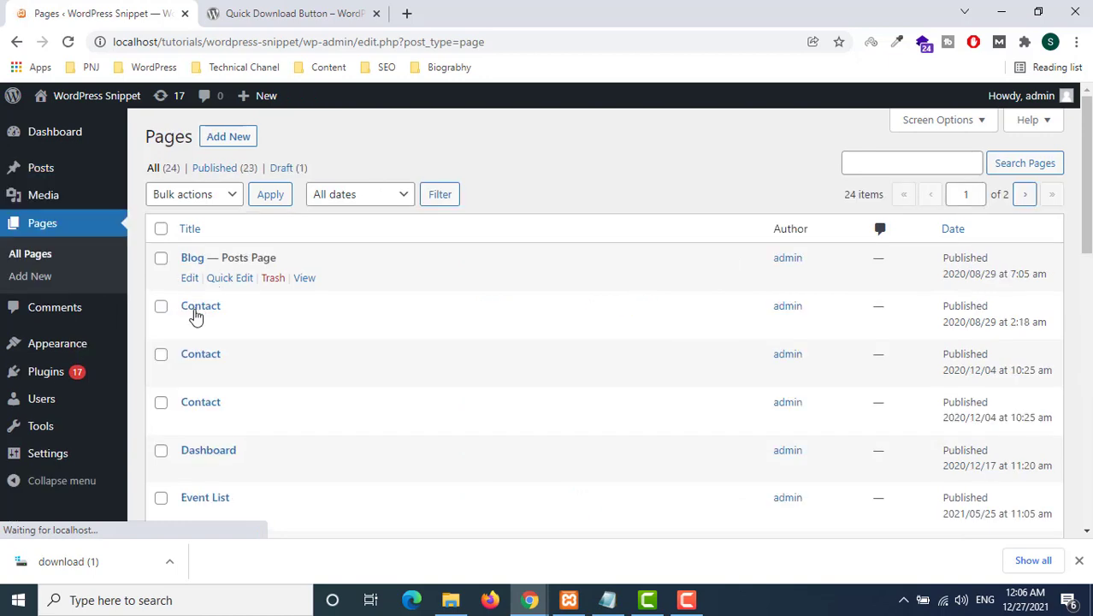
right_click(210, 329)
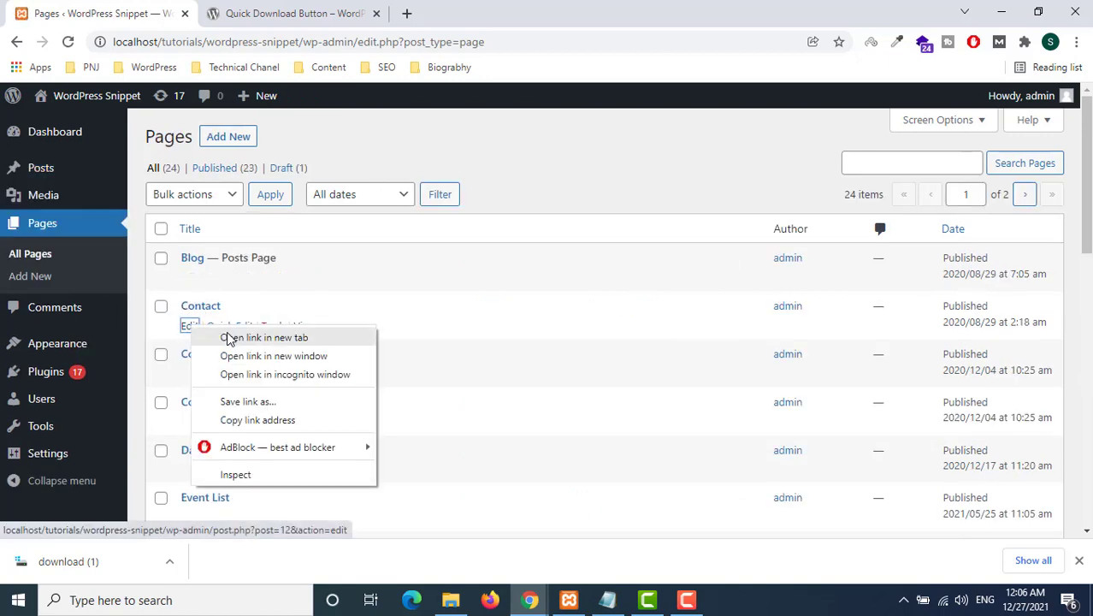
left_click(233, 338)
left_click(267, 13)
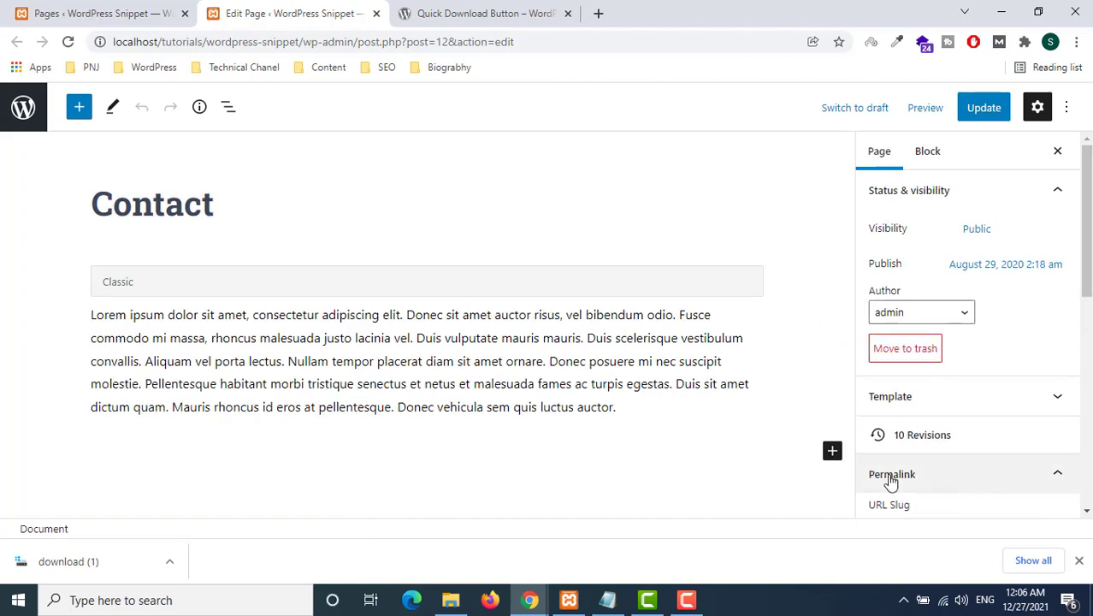
Add a File block below the Contact page's text using sample-pdf-file.pdf from the media library, dismissing the download manager prompts.
left_click(832, 453)
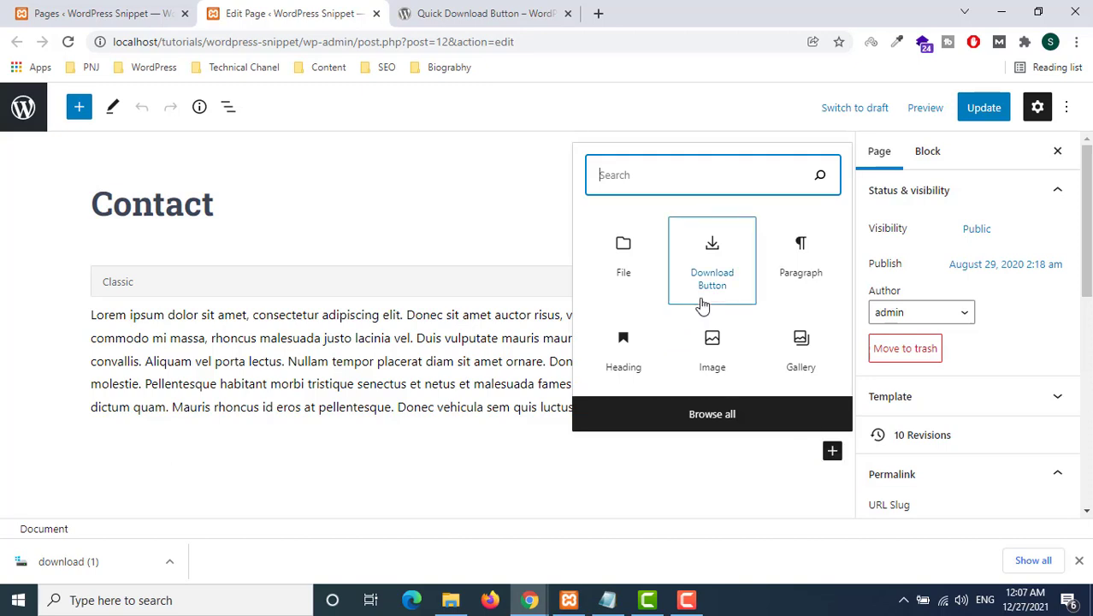
left_click(627, 275)
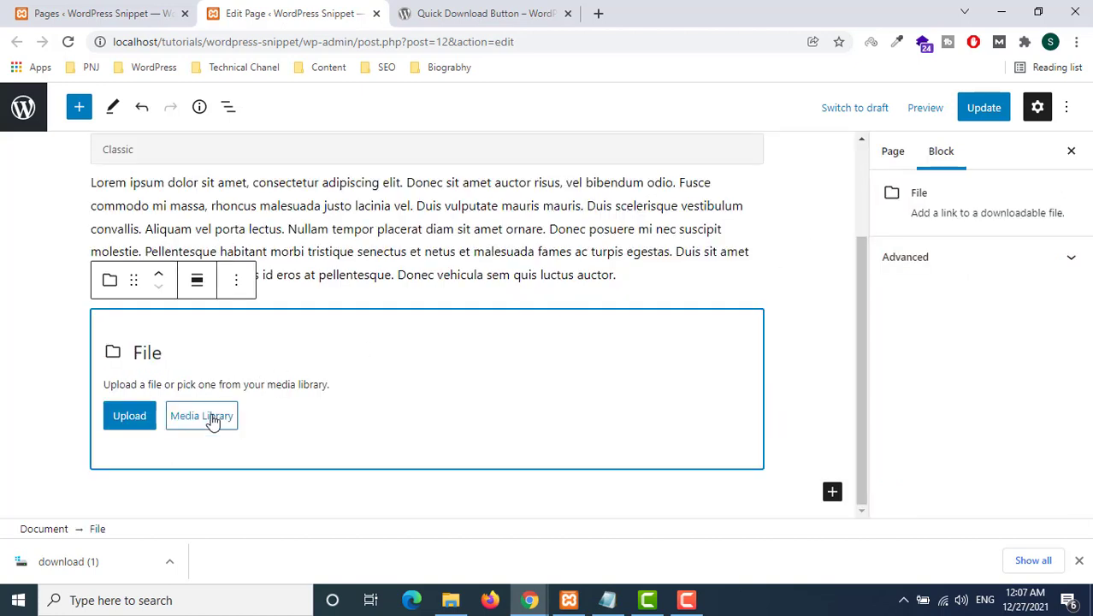
left_click(213, 419)
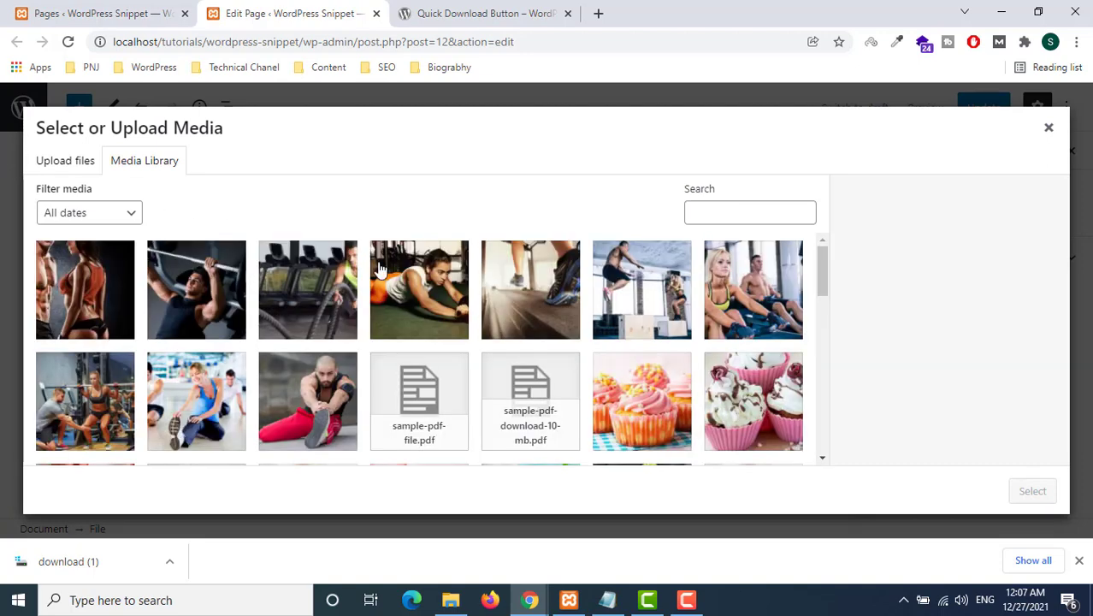
left_click(430, 440)
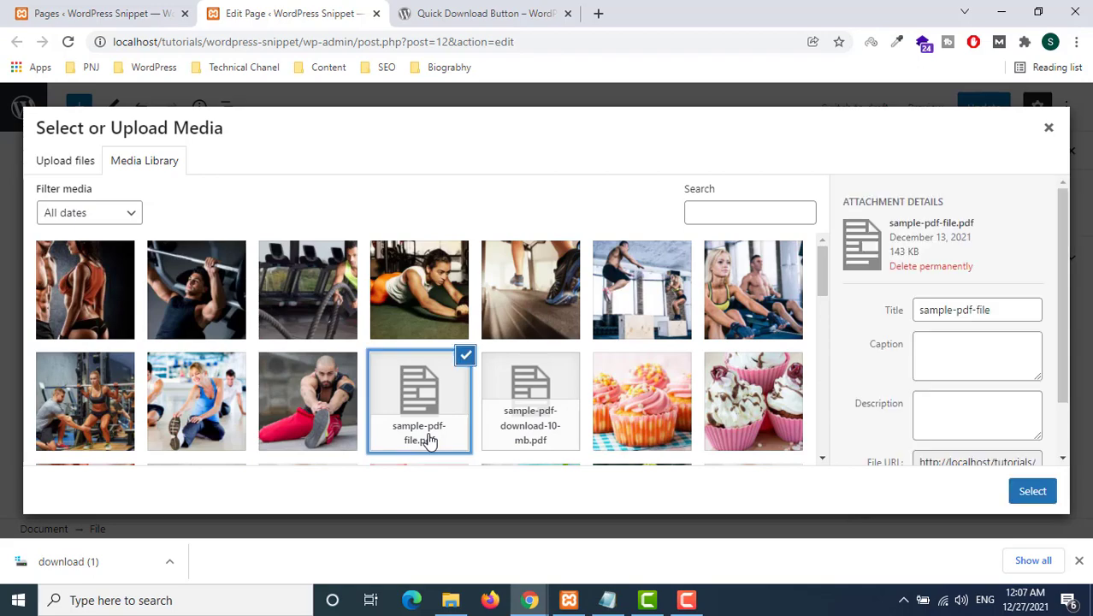
left_click(1050, 499)
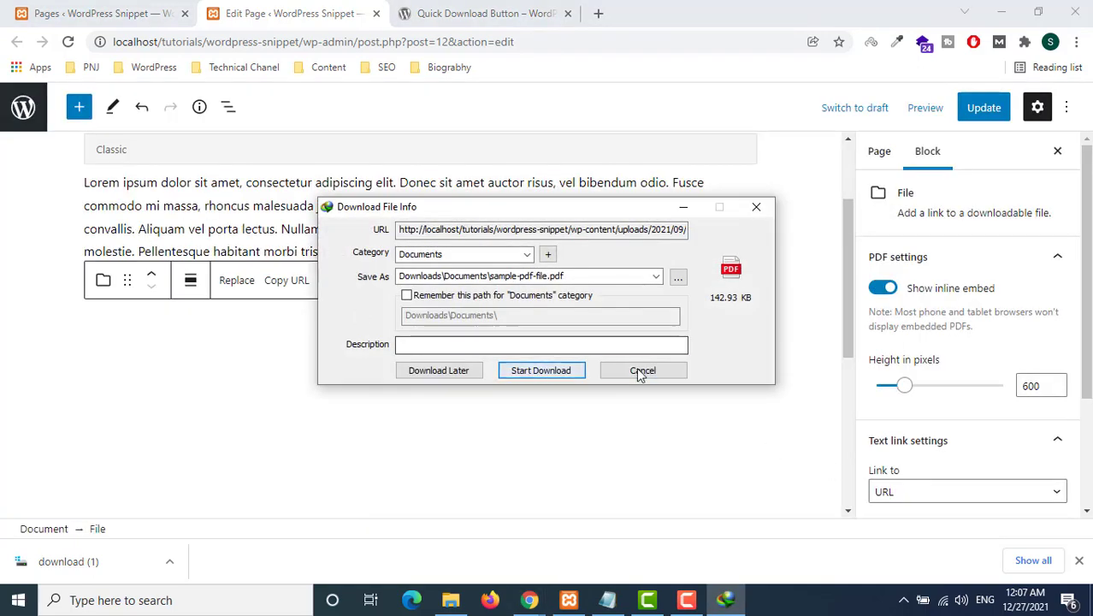
left_click(641, 369)
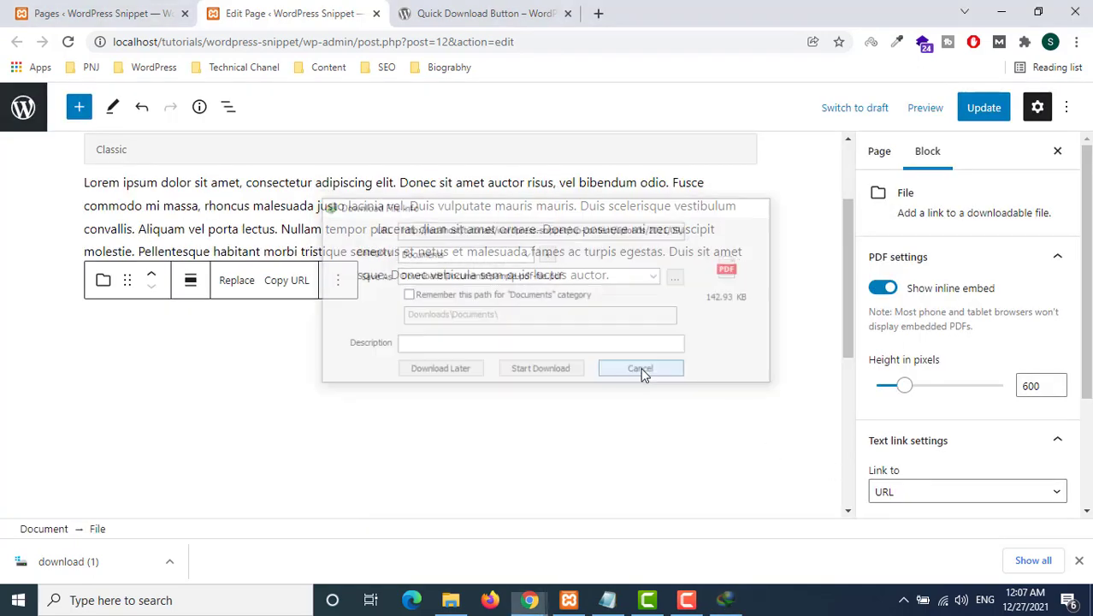
left_click(679, 359)
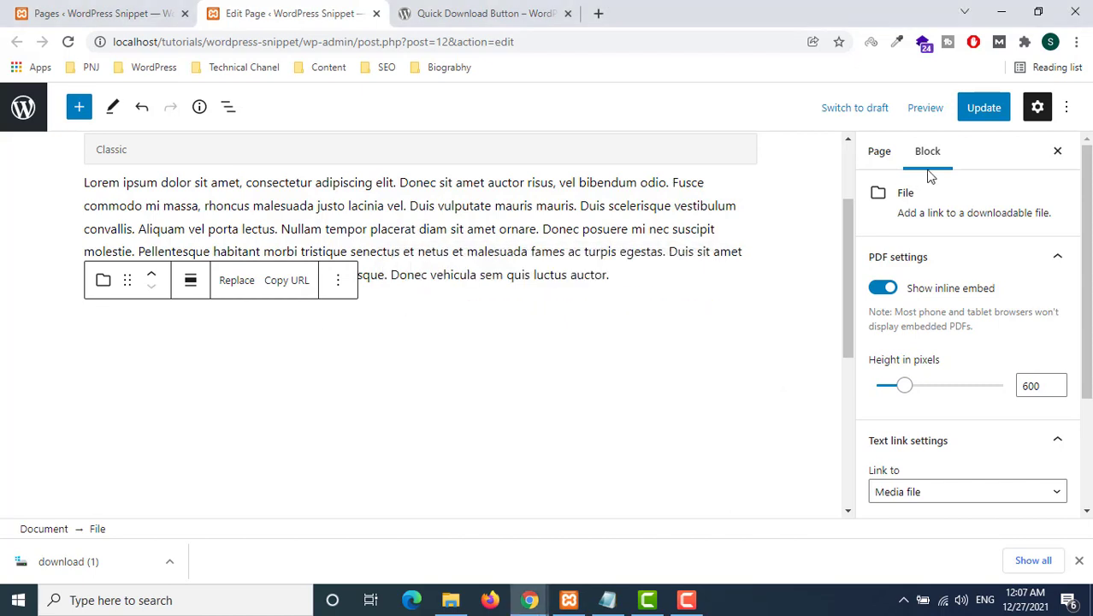
Update the Contact page and view it in a new tab to check the sample-pdf-file link, cancelling the duplicate download prompt.
left_click(977, 109)
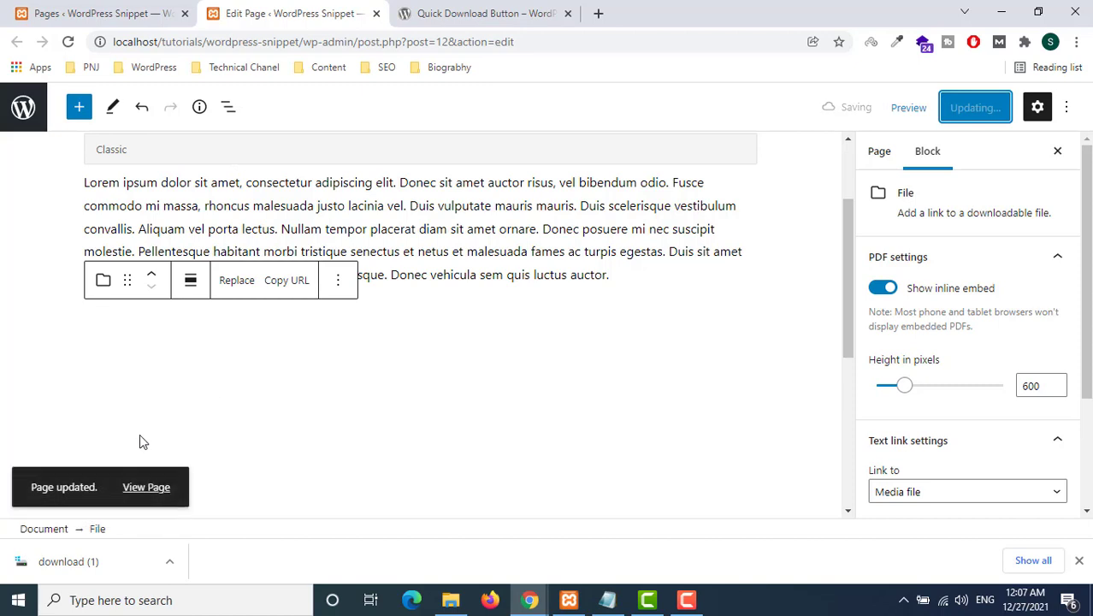
right_click(158, 487)
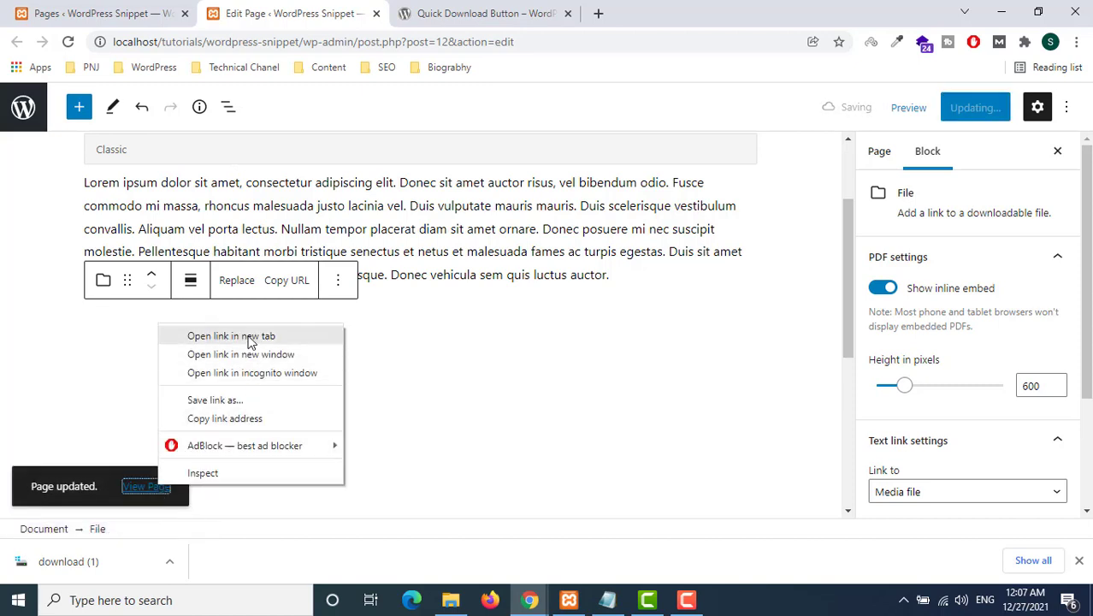
left_click(251, 336)
left_click(427, 12)
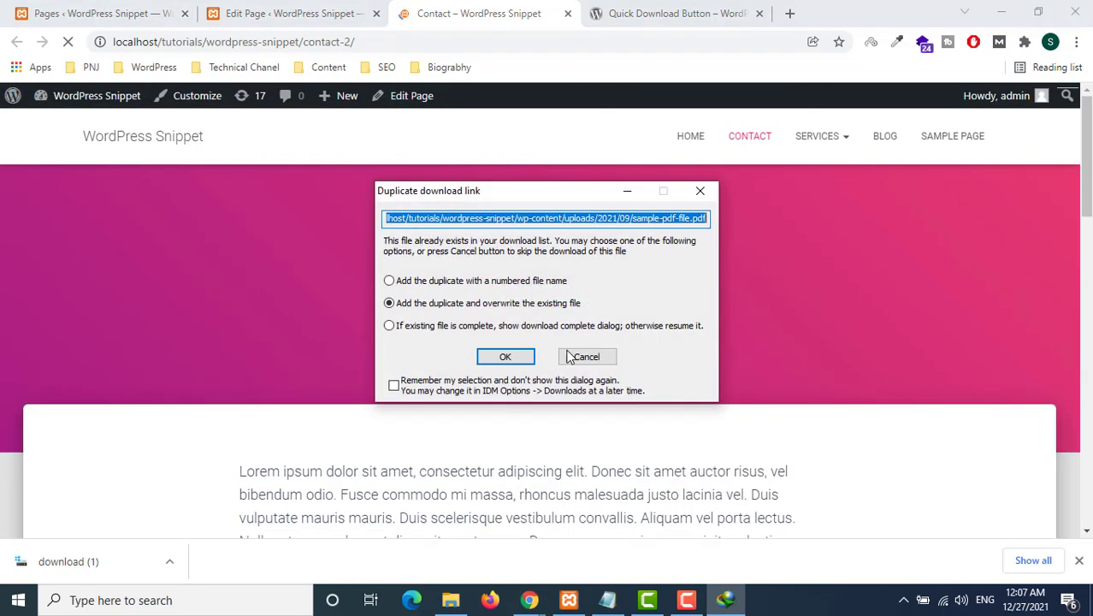
left_click(565, 355)
scroll(535, 362, "down", 6)
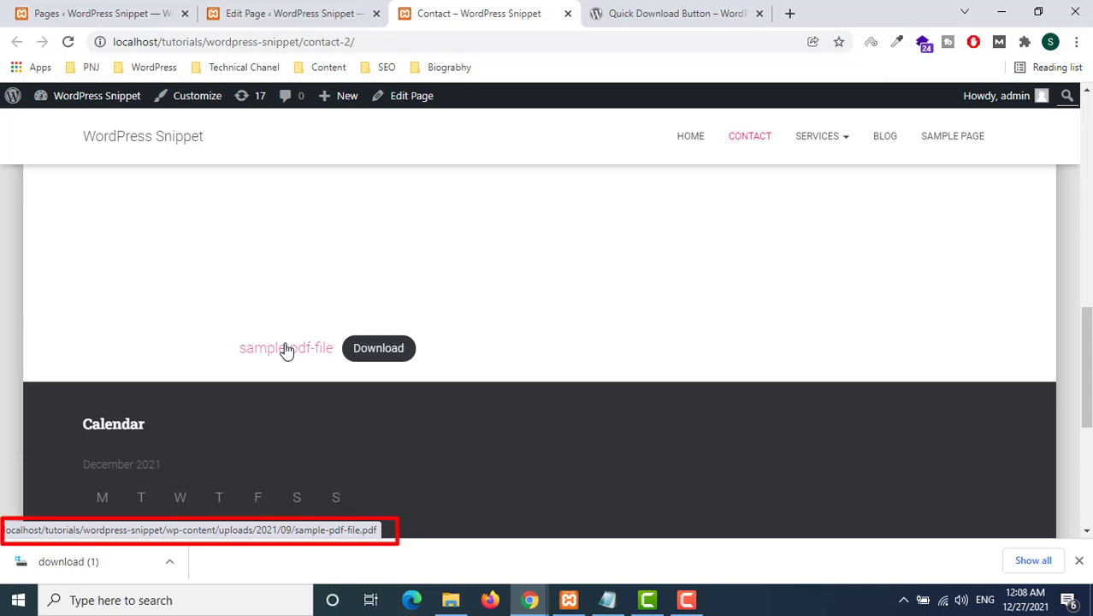
Return to the Contact page editor and insert a Download Button block below the sample-pdf-file block.
left_click(277, 21)
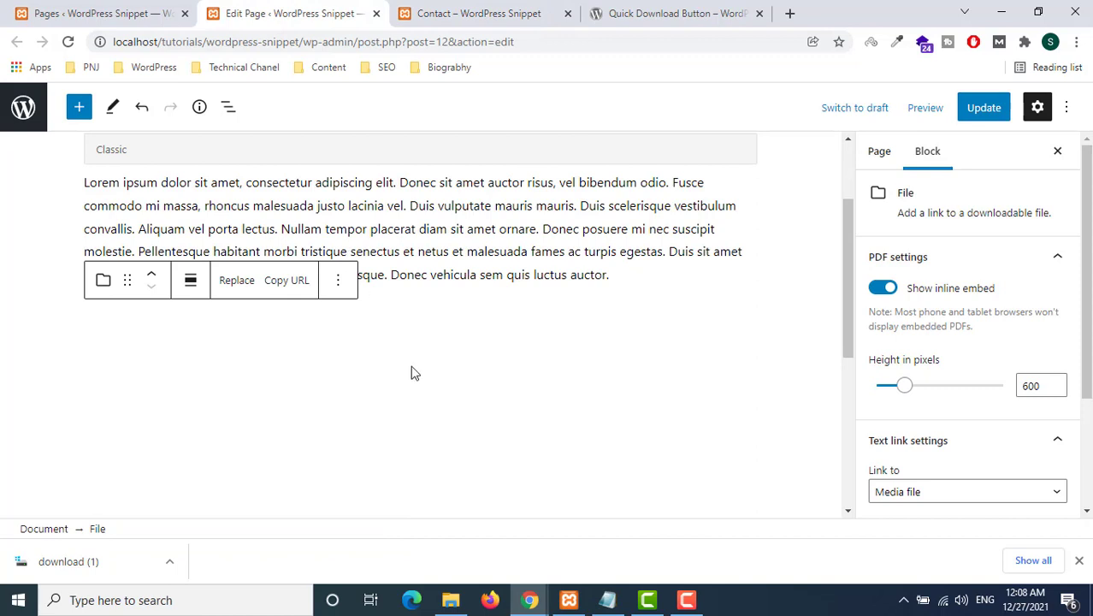
scroll(283, 300, "down", 1)
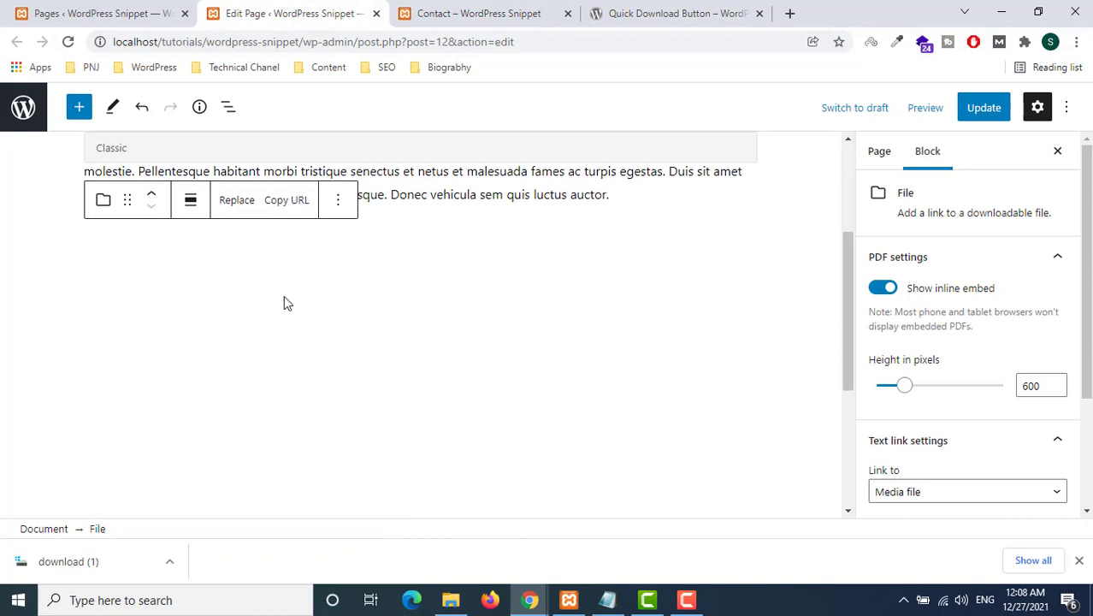
left_click(76, 109)
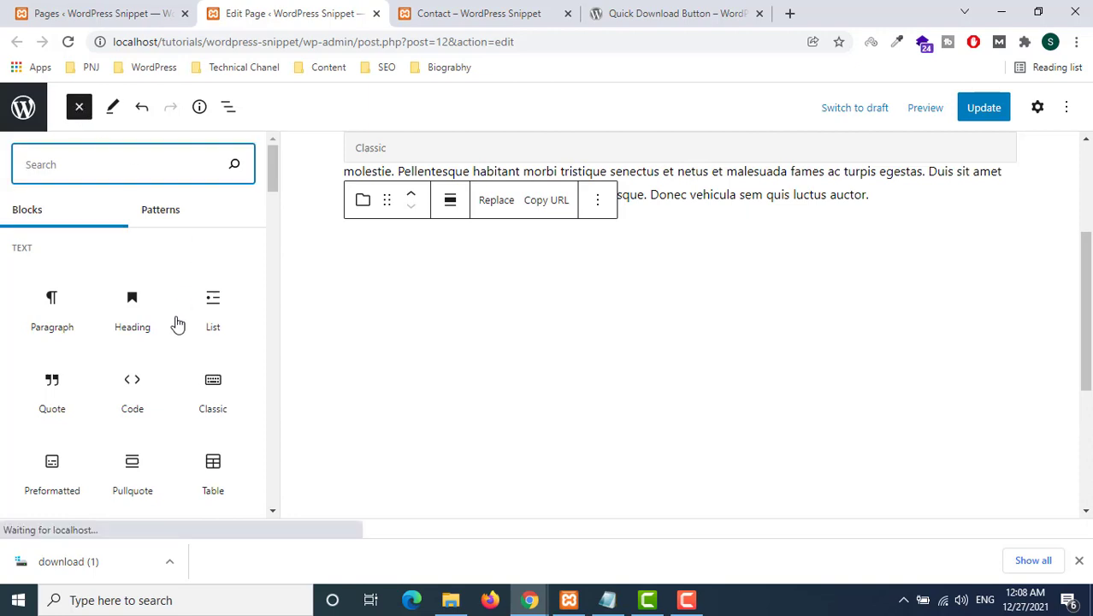
scroll(176, 321, "down", 6)
scroll(177, 323, "down", 6)
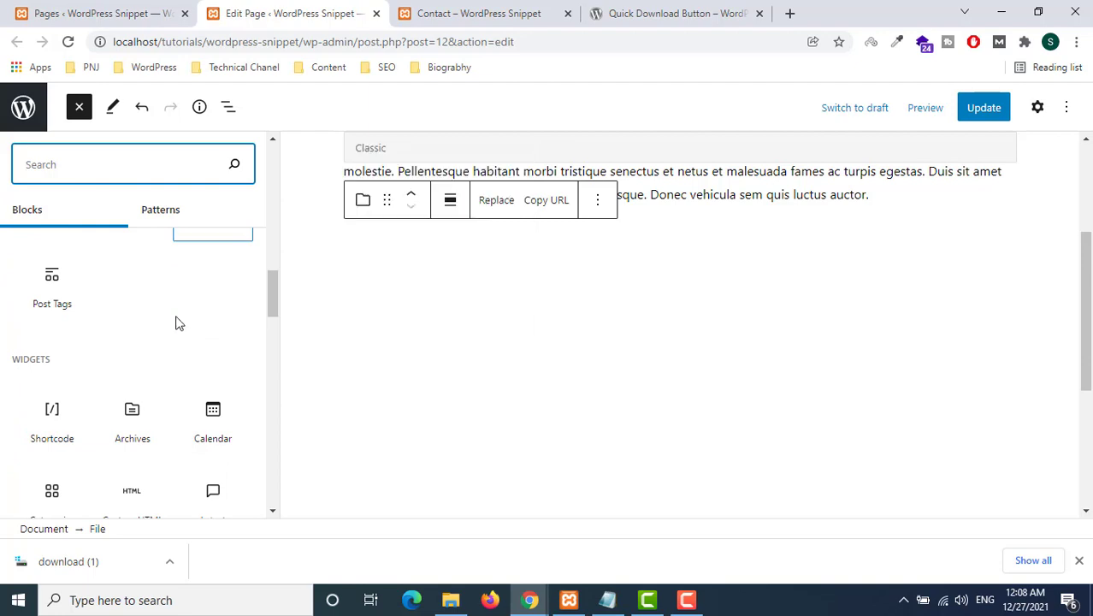
scroll(177, 323, "down", 3)
scroll(175, 323, "down", 4)
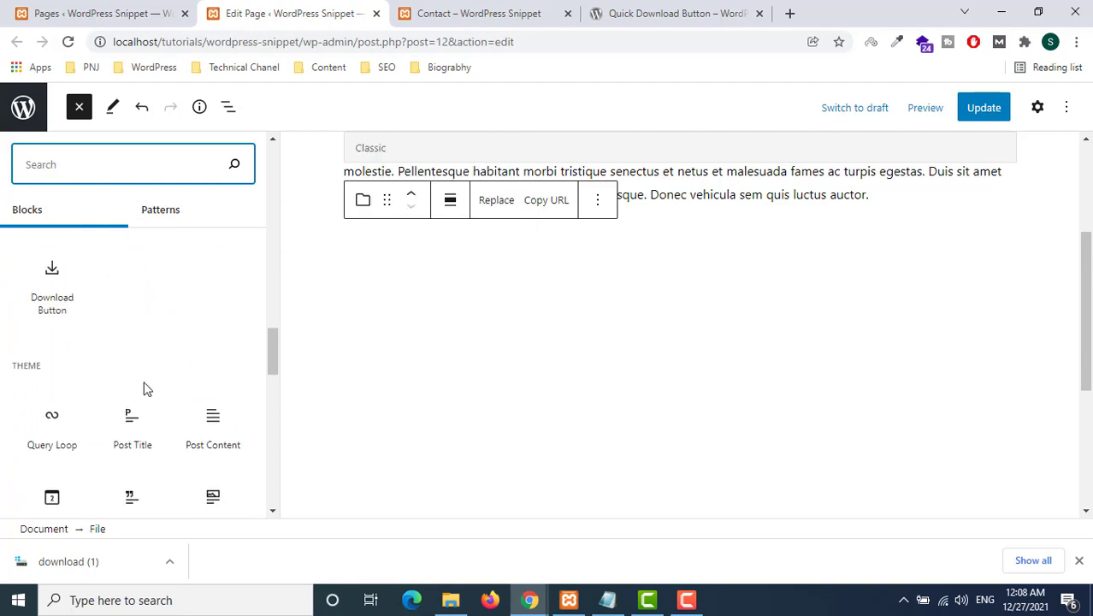
left_click(58, 309)
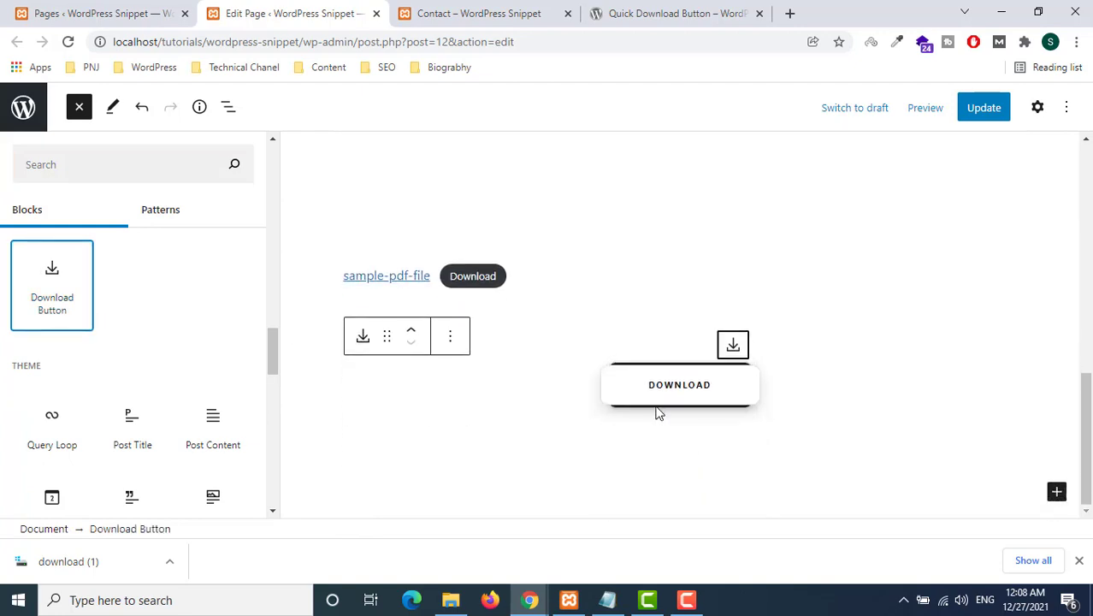
left_click(734, 354)
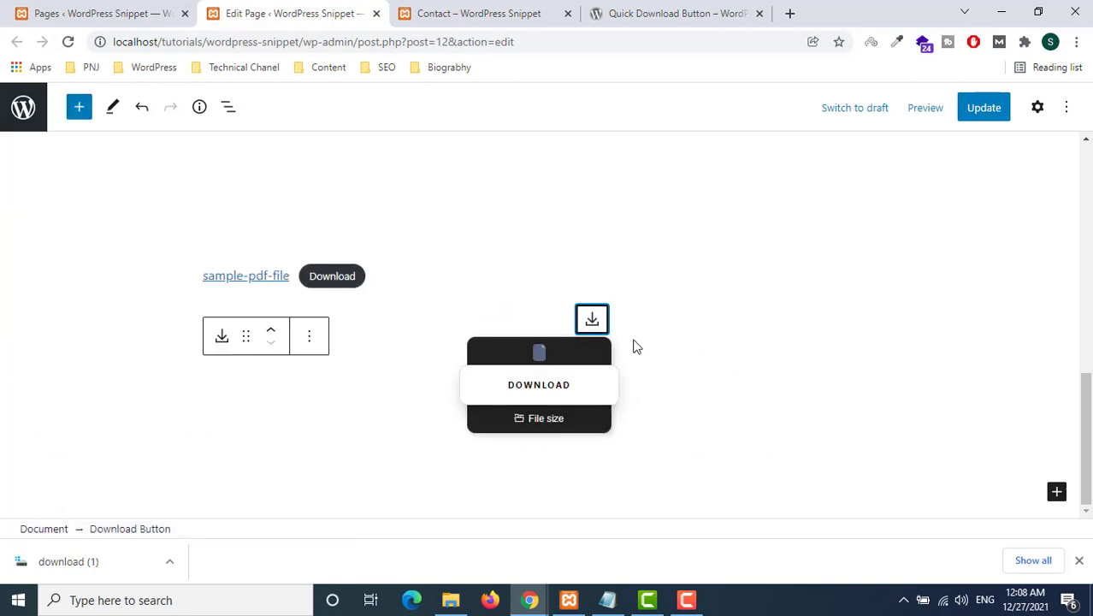
Assign sample-pdf-file.pdf from the media library to the Download Button block, copying its file URL before confirming the selection.
left_click(589, 350)
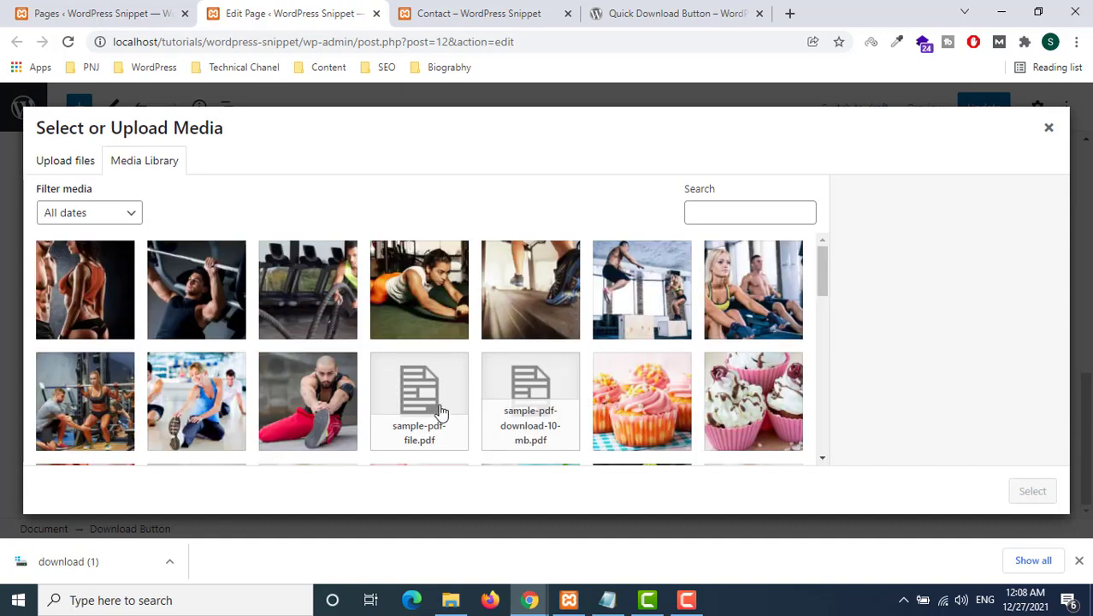
left_click(439, 410)
scroll(956, 436, "down", 2)
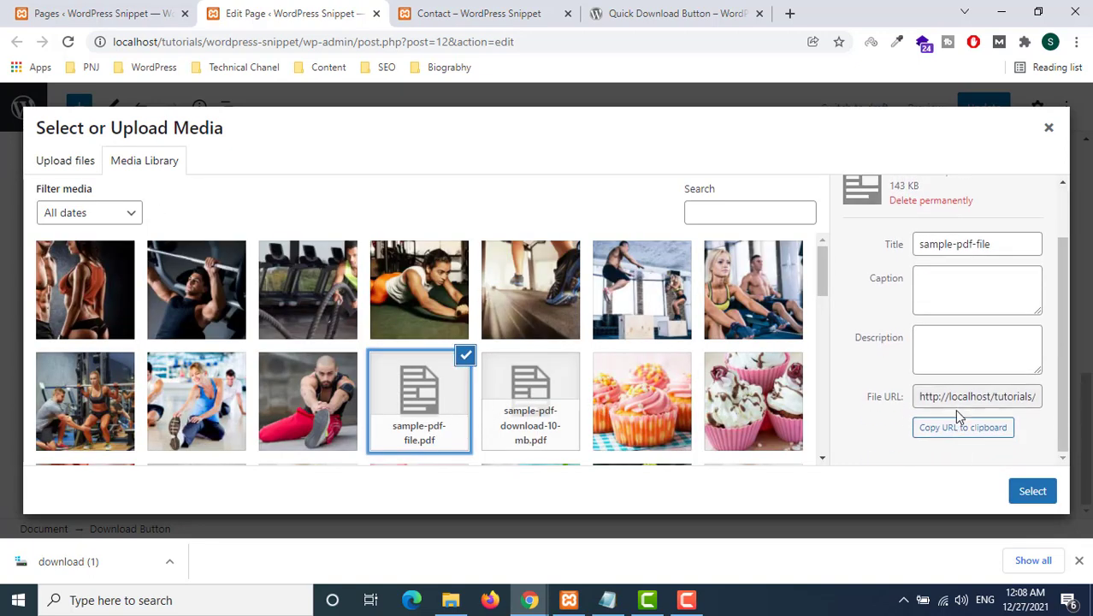
left_click(954, 397)
triple_click(954, 397)
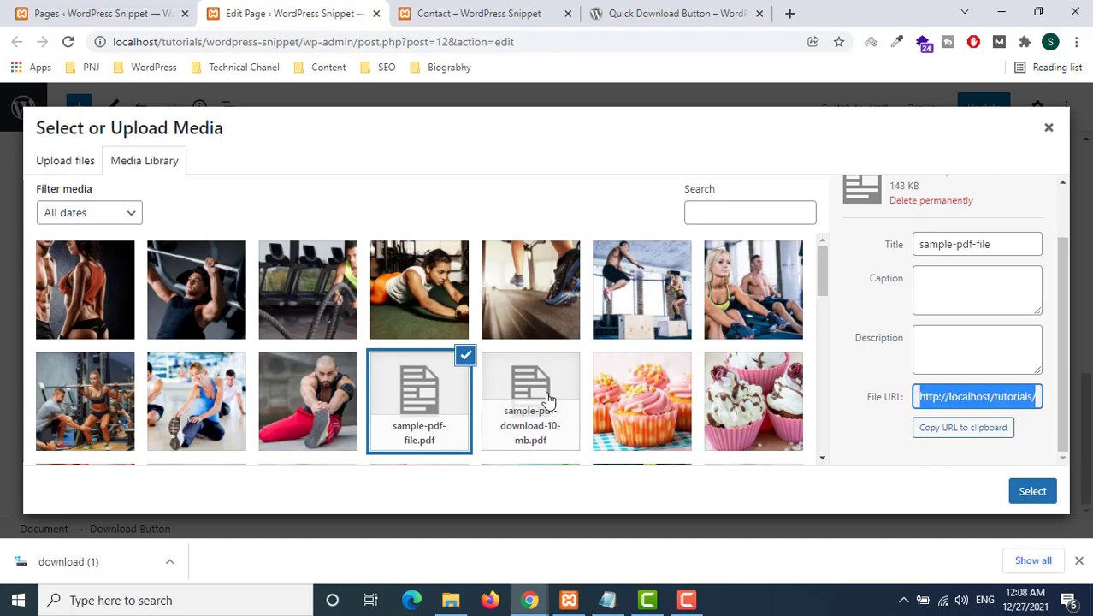
left_click(1014, 500)
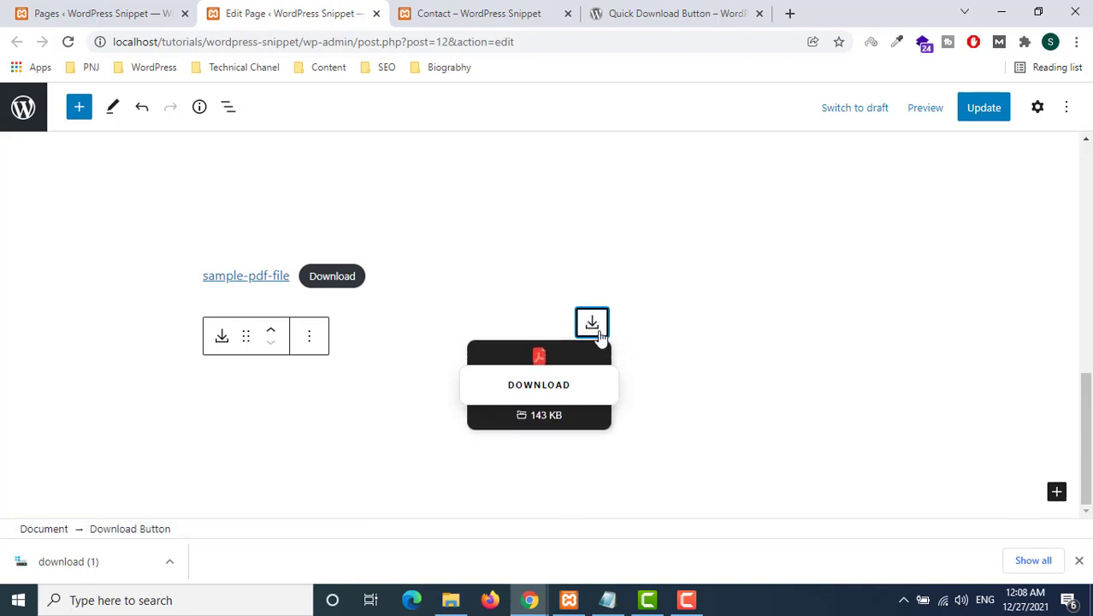
Set the Download Button block's background to pink and enable its external URL with the copied sample-pdf-file.pdf address.
left_click(1036, 107)
left_click(943, 335)
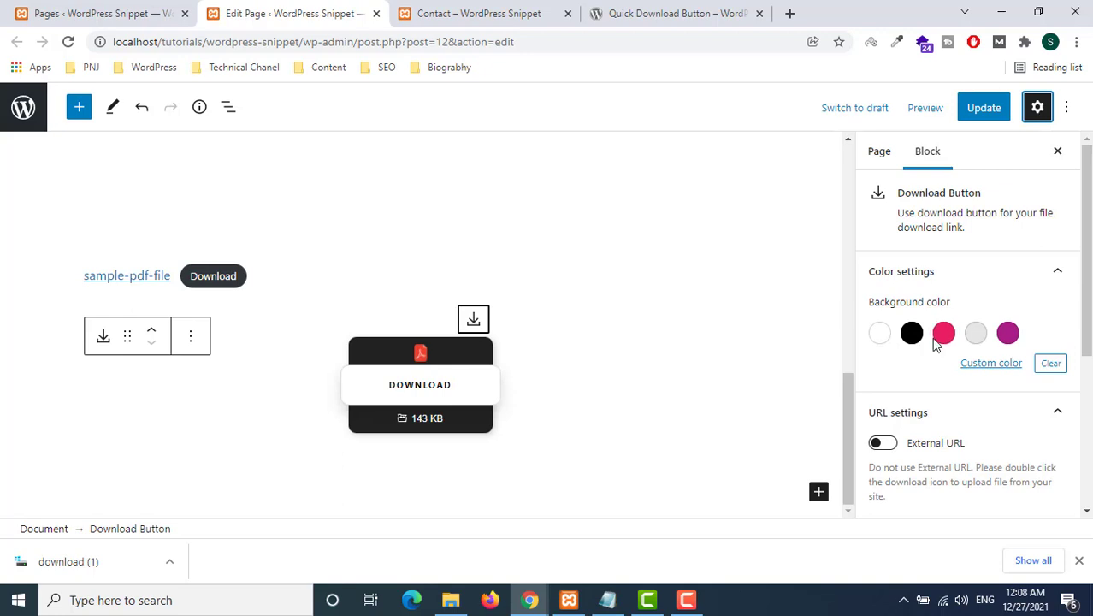
scroll(884, 402, "down", 1)
left_click(882, 364)
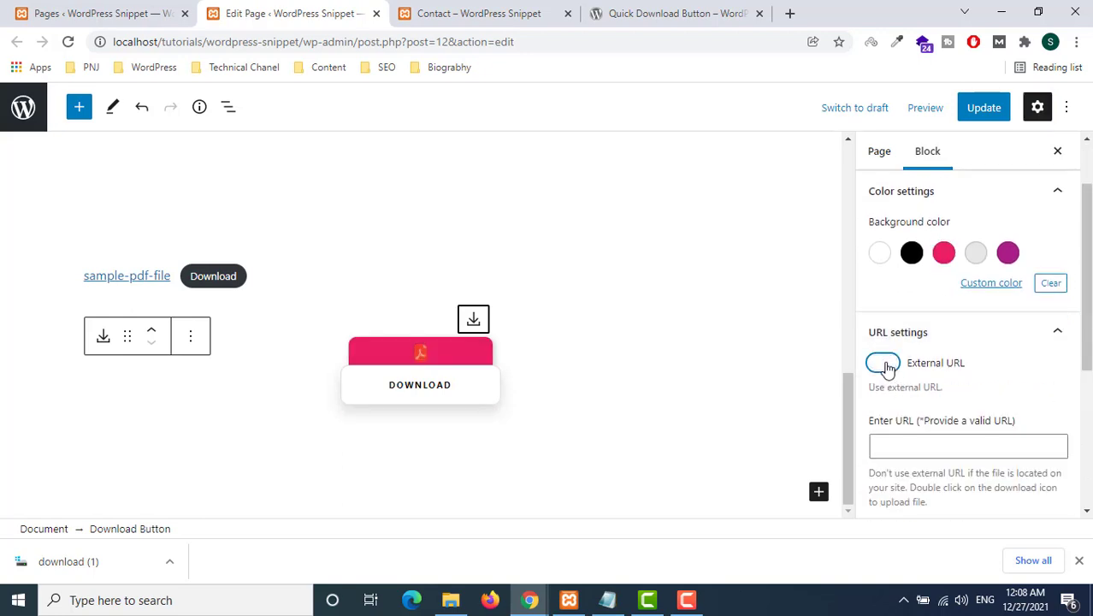
scroll(887, 368, "down", 1)
scroll(887, 367, "down", 1)
right_click(907, 293)
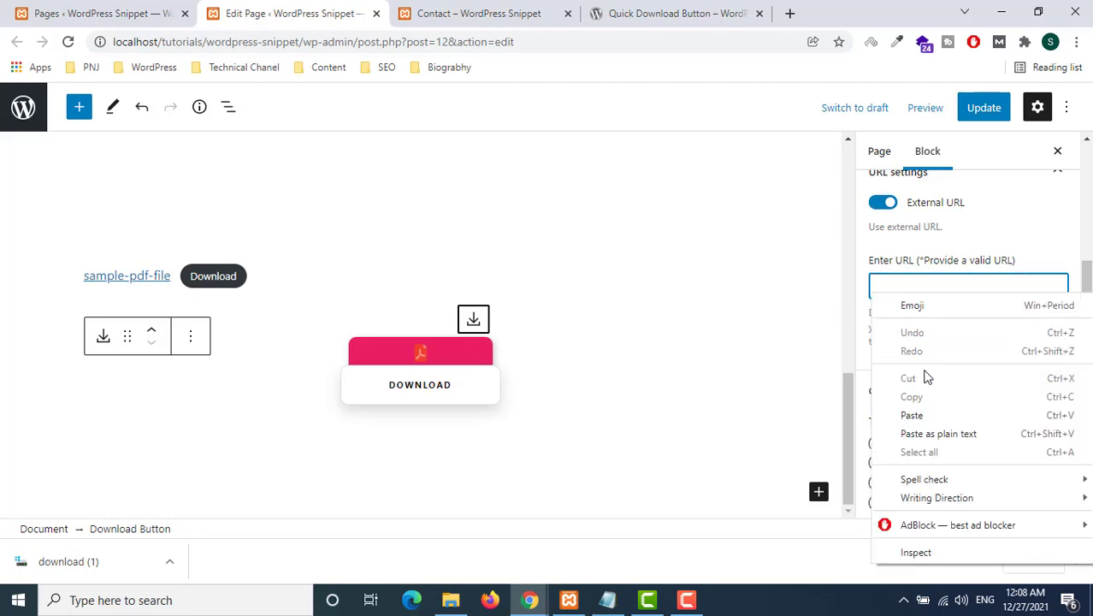
left_click(912, 414)
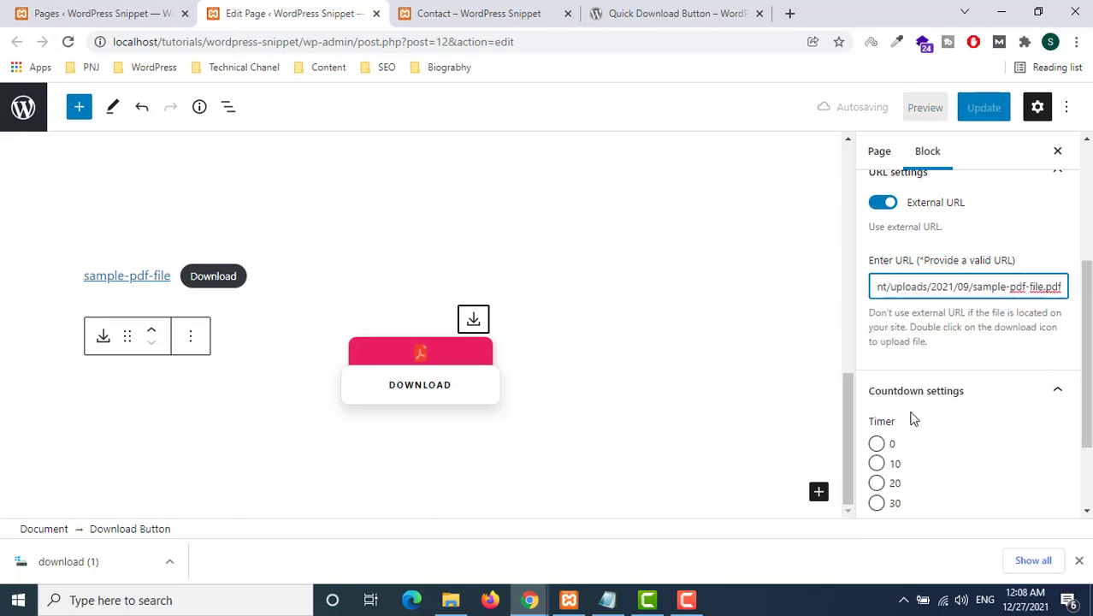
Set the Download Button's countdown timer to 10 seconds, leaving the user message empty, and expand the block's advanced settings.
scroll(912, 418, "down", 1)
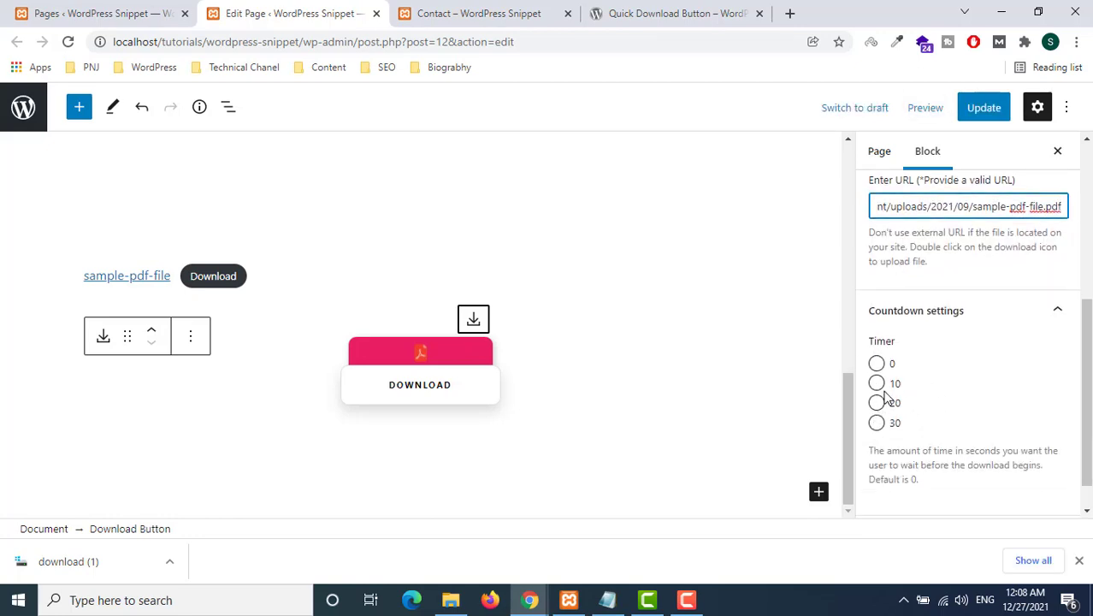
left_click(877, 384)
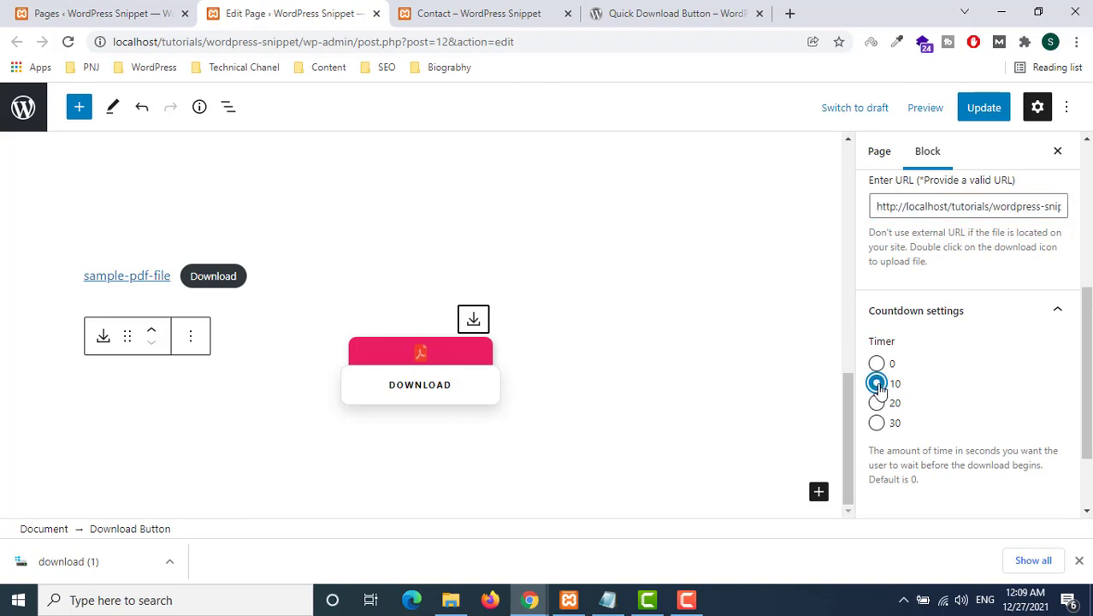
scroll(934, 421, "down", 1)
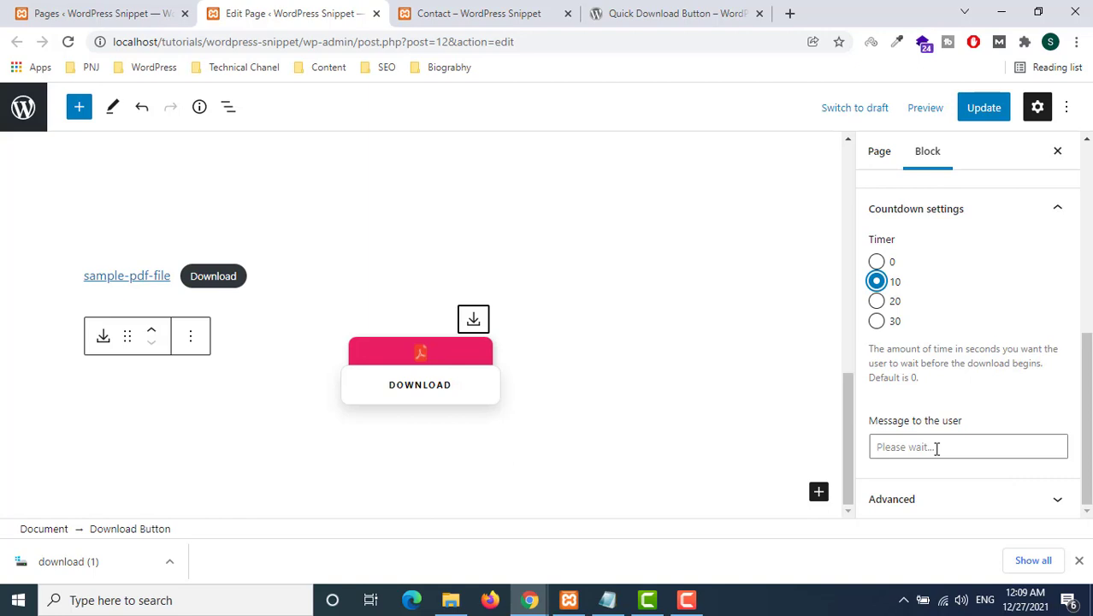
left_click(937, 448)
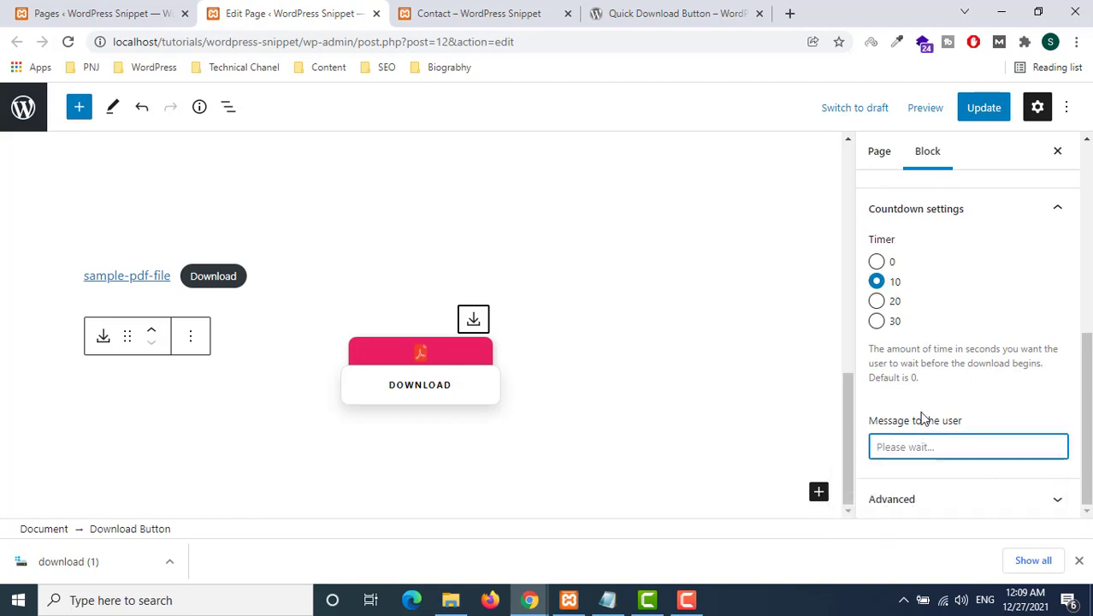
left_click(1015, 495)
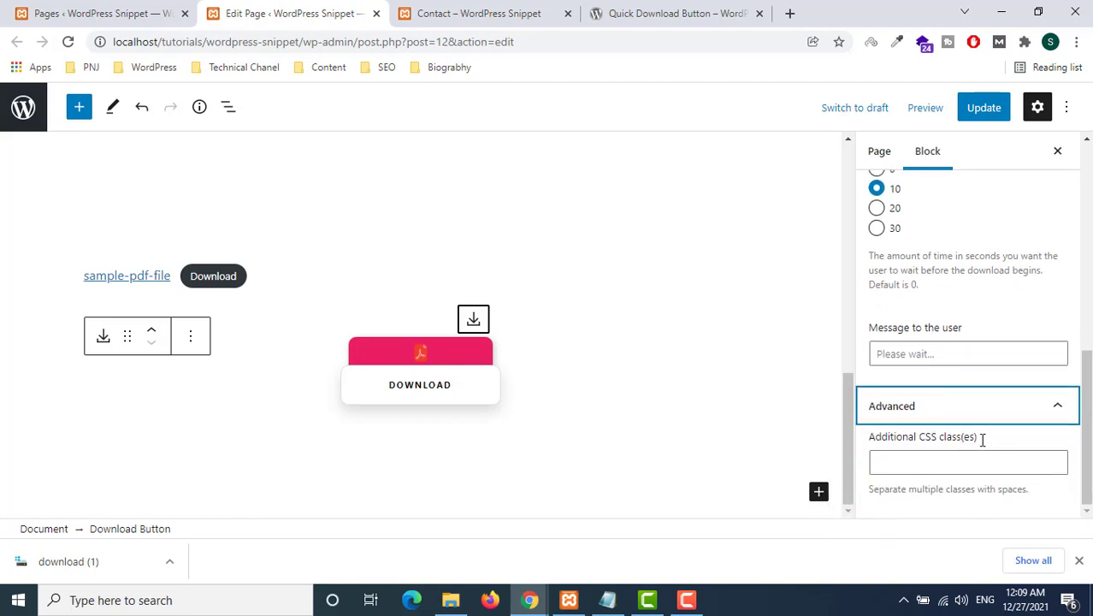
Update the Contact page and reload its live view to inspect the Download button, dismissing the duplicate download prompt.
left_click(980, 111)
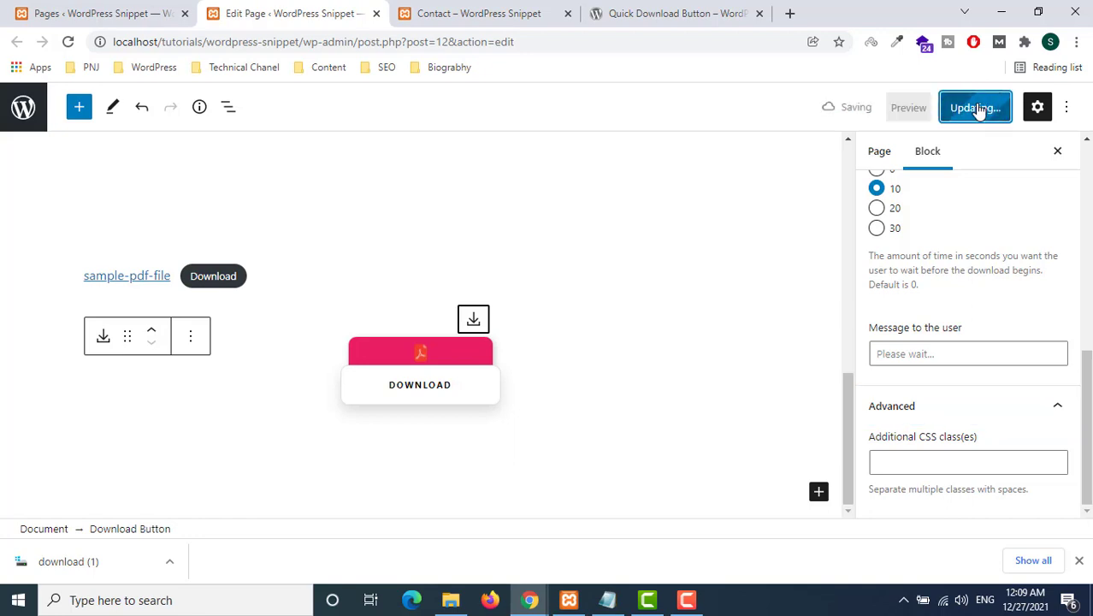
left_click(480, 10)
left_click(68, 41)
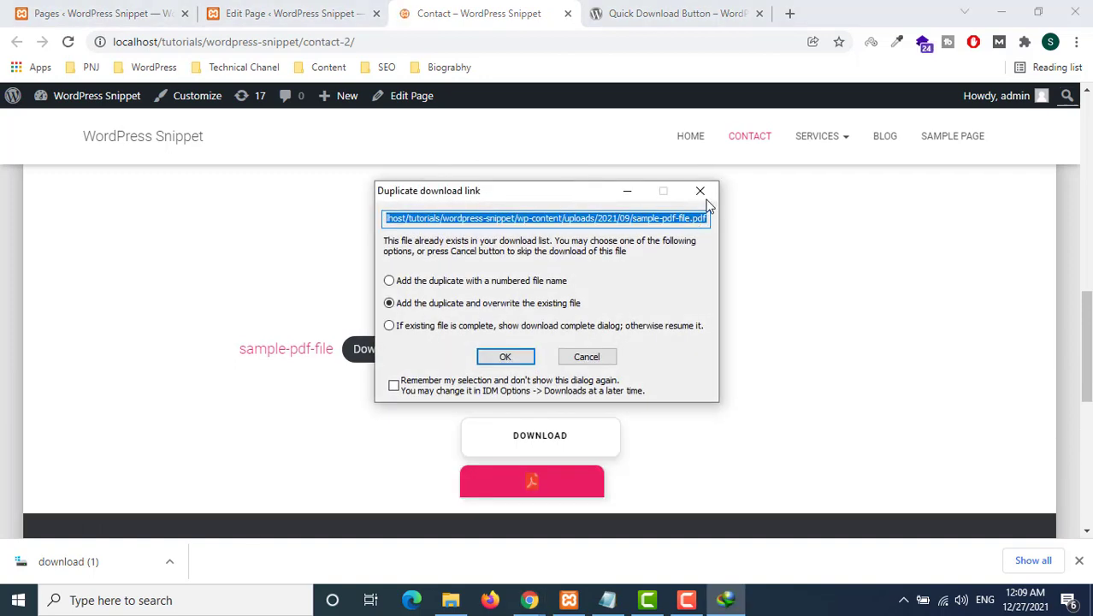
left_click(703, 193)
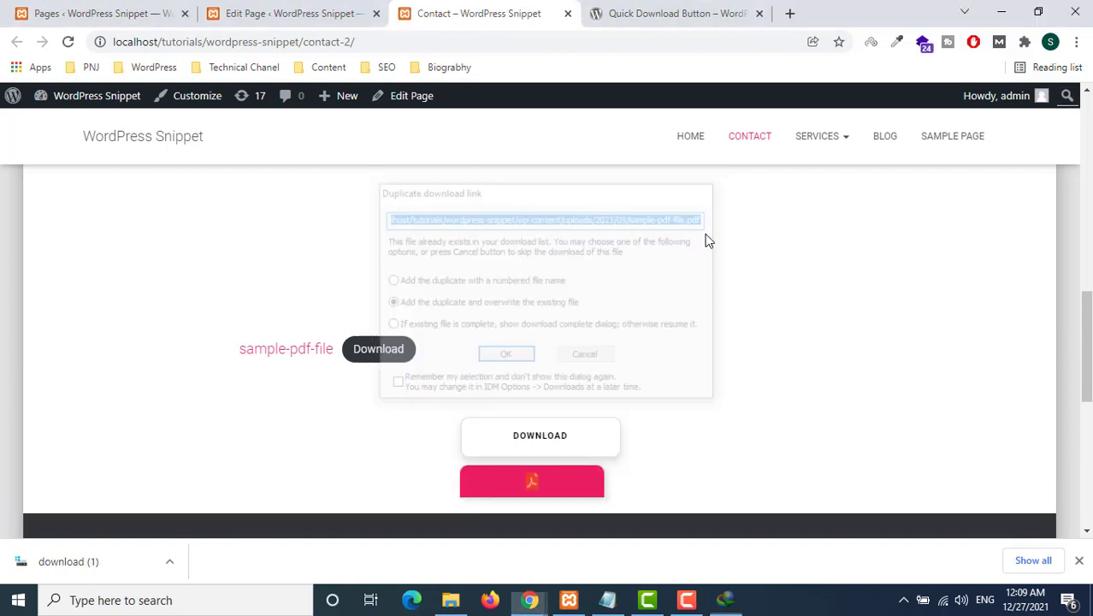
scroll(539, 394, "down", 3)
scroll(519, 317, "up", 1)
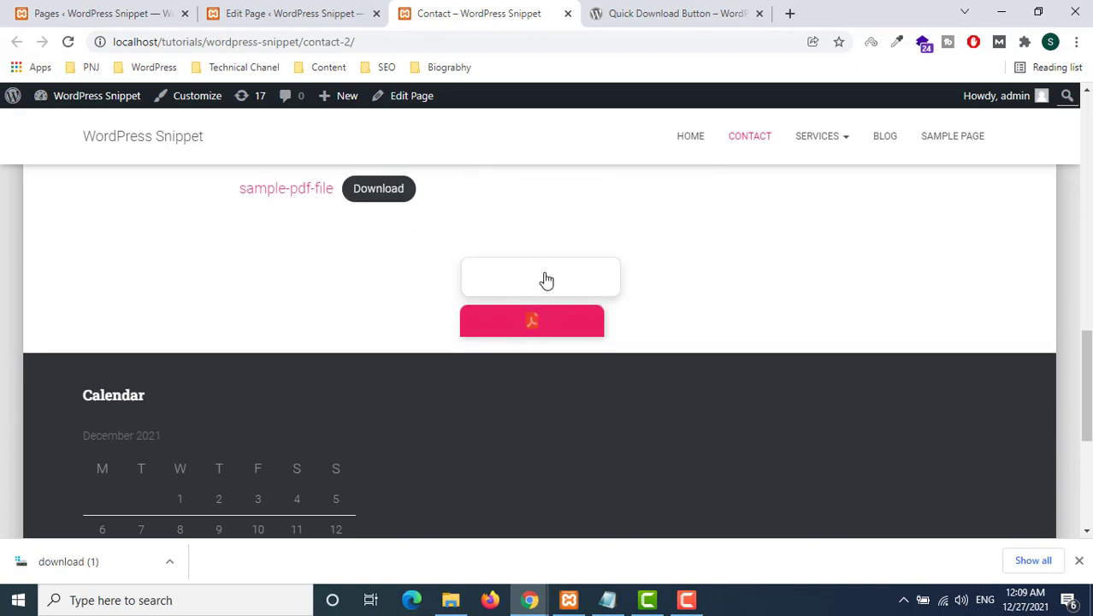
Download sample-pdf-file.pdf through the live page's new Download button, overwriting the existing file.
left_click(546, 280)
left_click(542, 313)
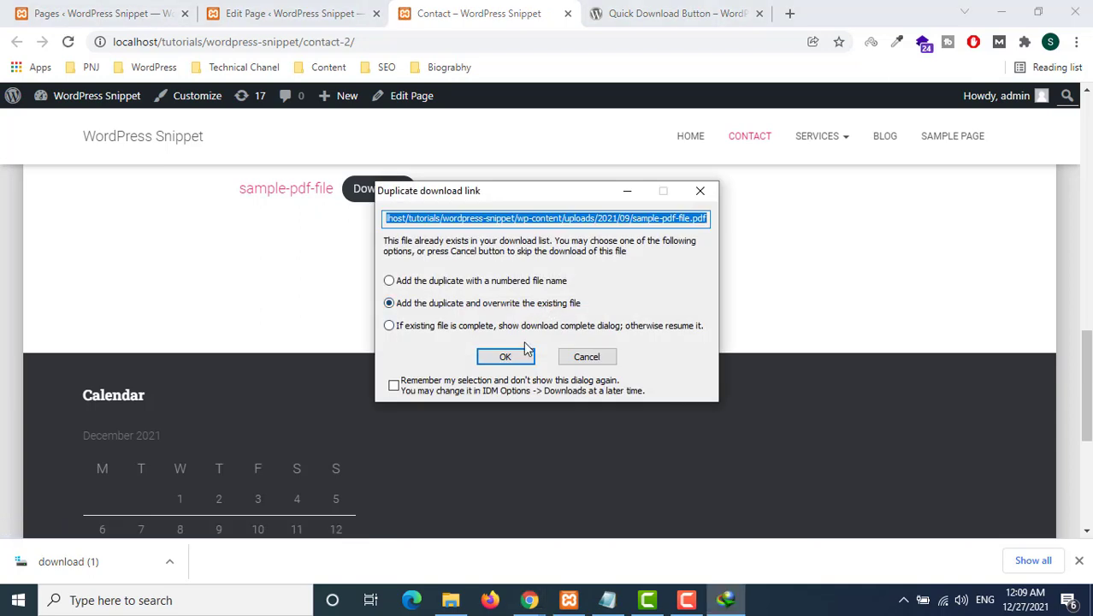
left_click(510, 357)
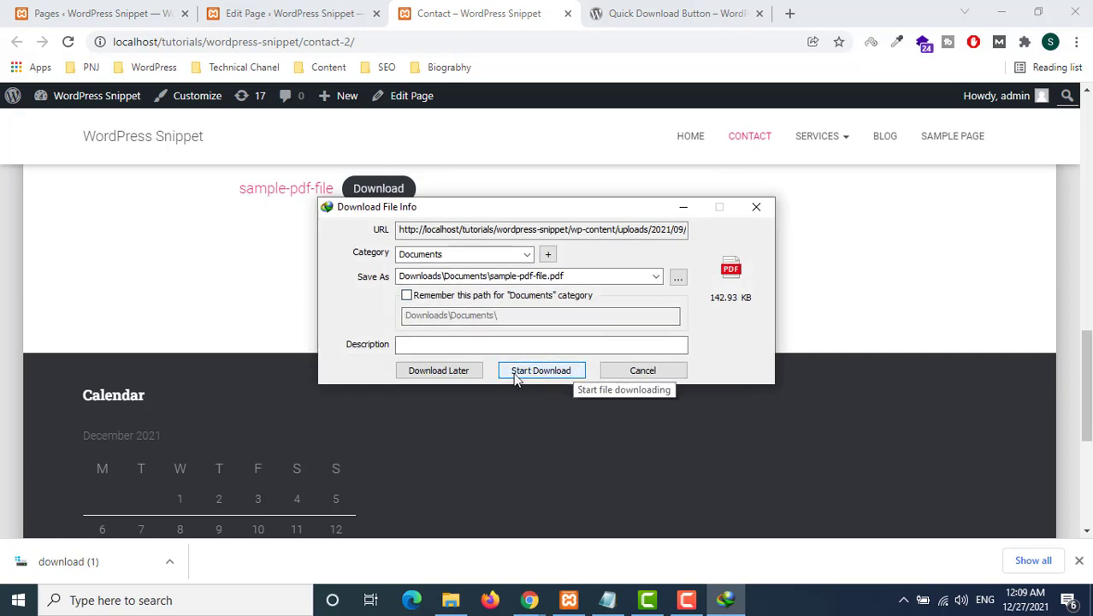
left_click(523, 370)
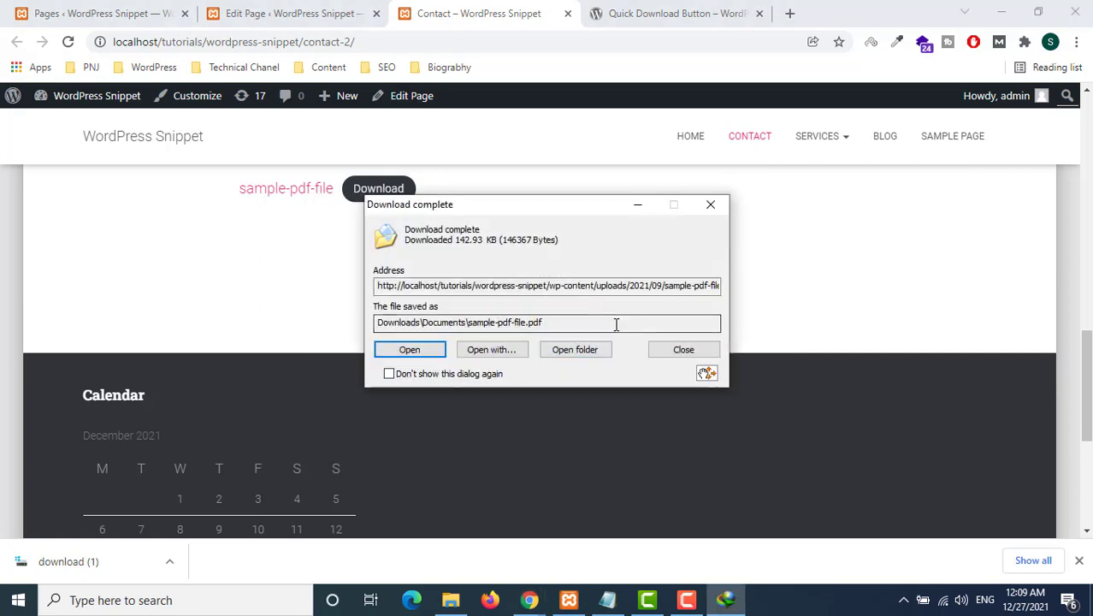
Open the downloaded sample-pdf-file.pdf to check its content, then close it and decline the download manager's browser integration notices.
left_click(420, 348)
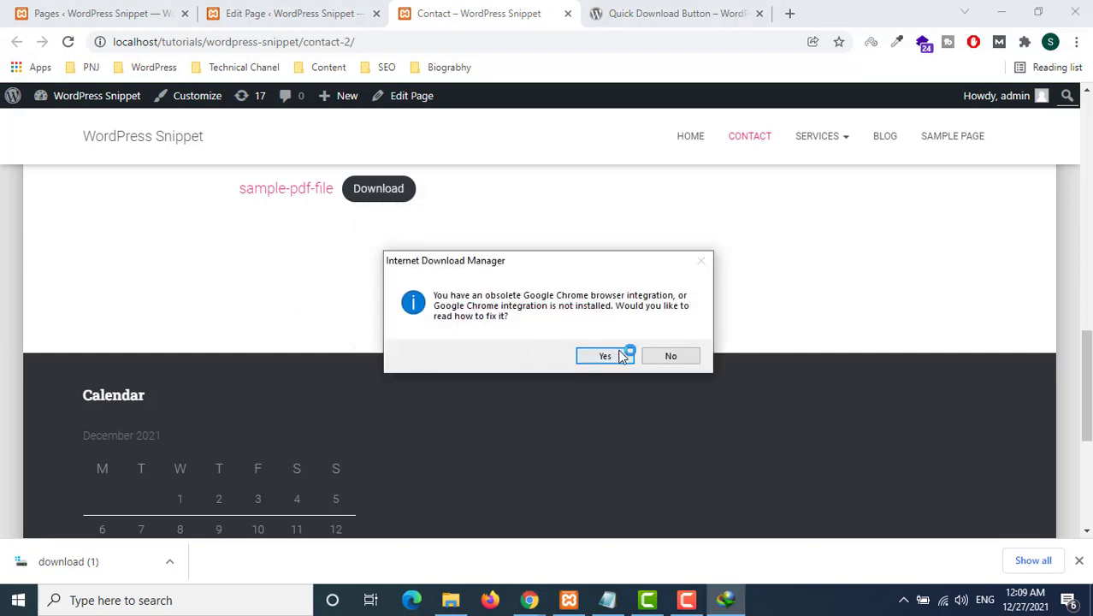
left_click(670, 356)
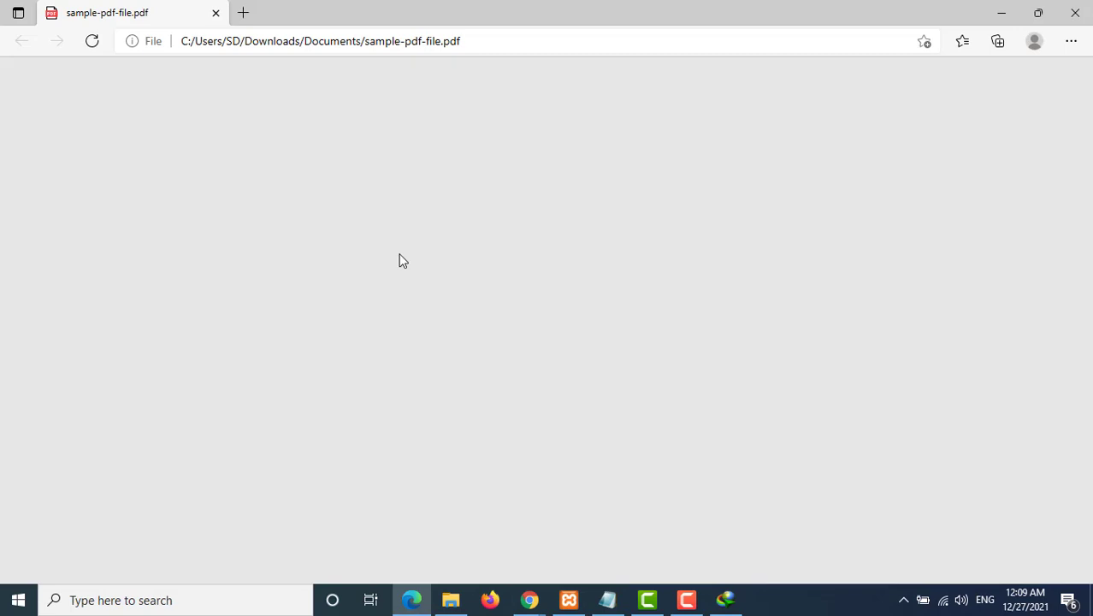
scroll(398, 260, "down", 5)
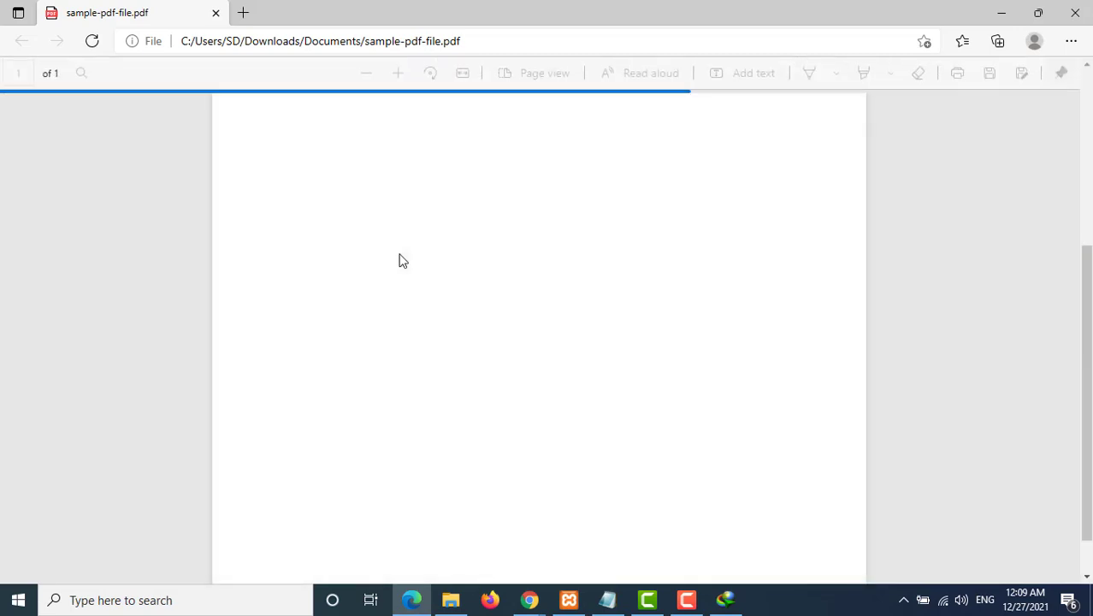
scroll(402, 260, "up", 5)
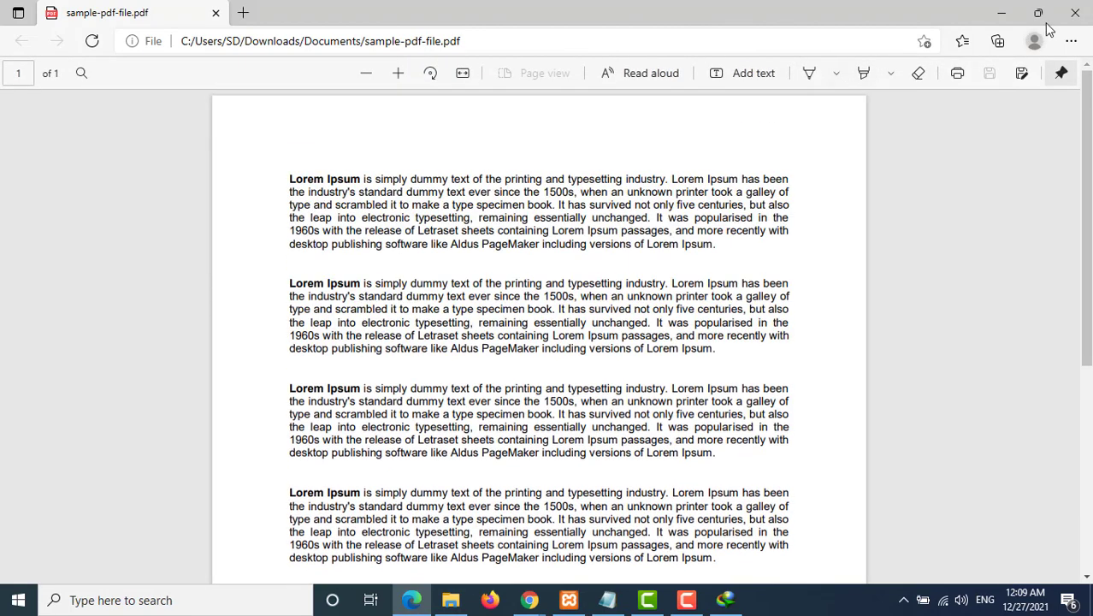
left_click(1075, 13)
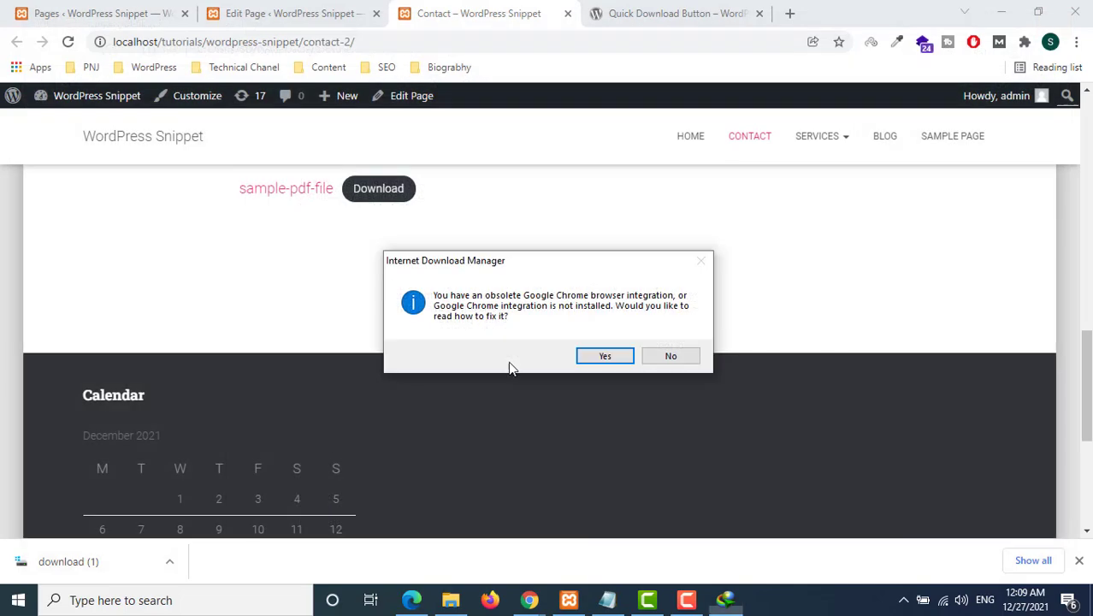
left_click(669, 356)
Return to the Contact page editor, clear the Download Button block's background color and update the page.
scroll(765, 299, "up", 3)
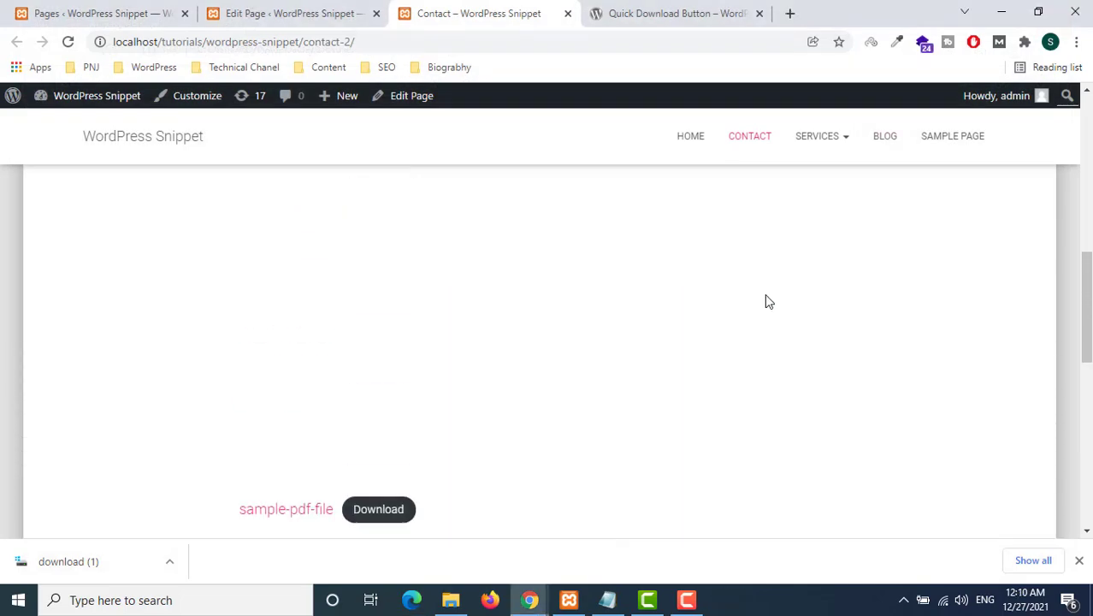
scroll(767, 301, "up", 5)
scroll(767, 301, "down", 8)
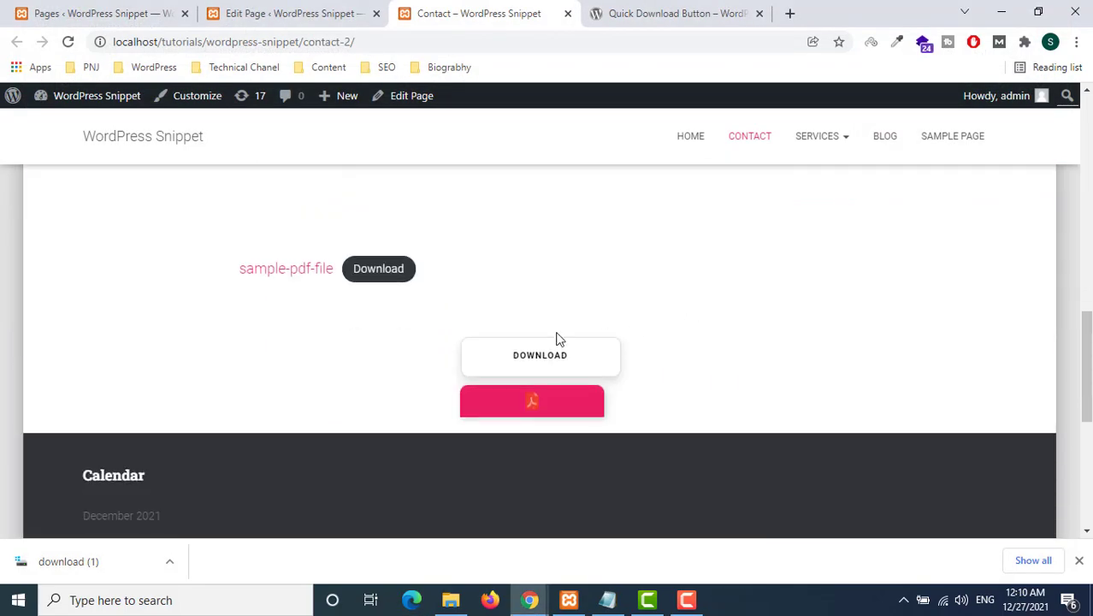
left_click(293, 16)
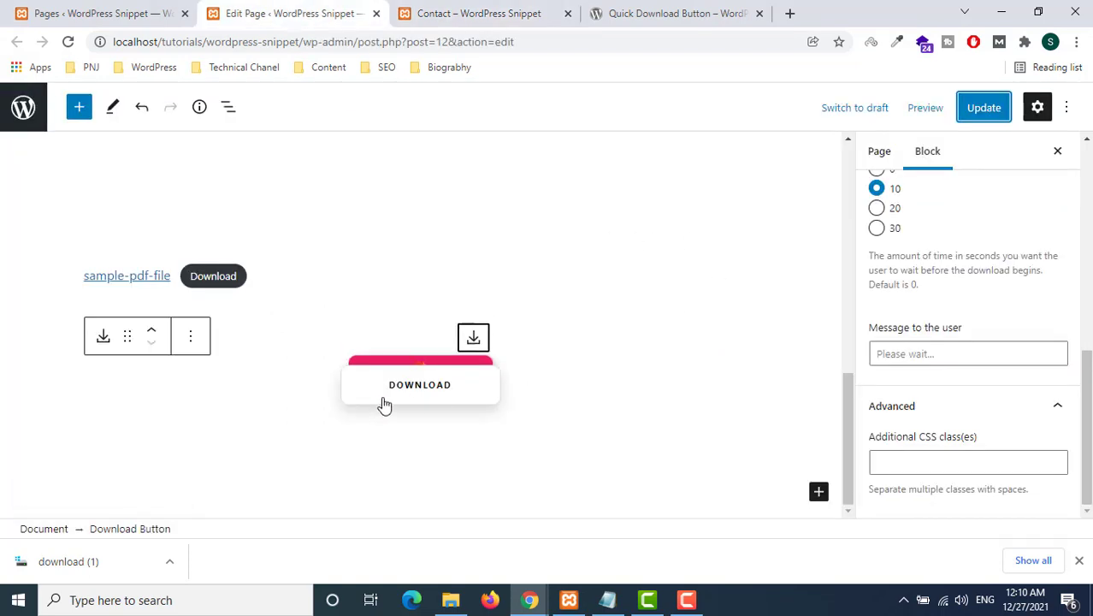
scroll(917, 232, "up", 5)
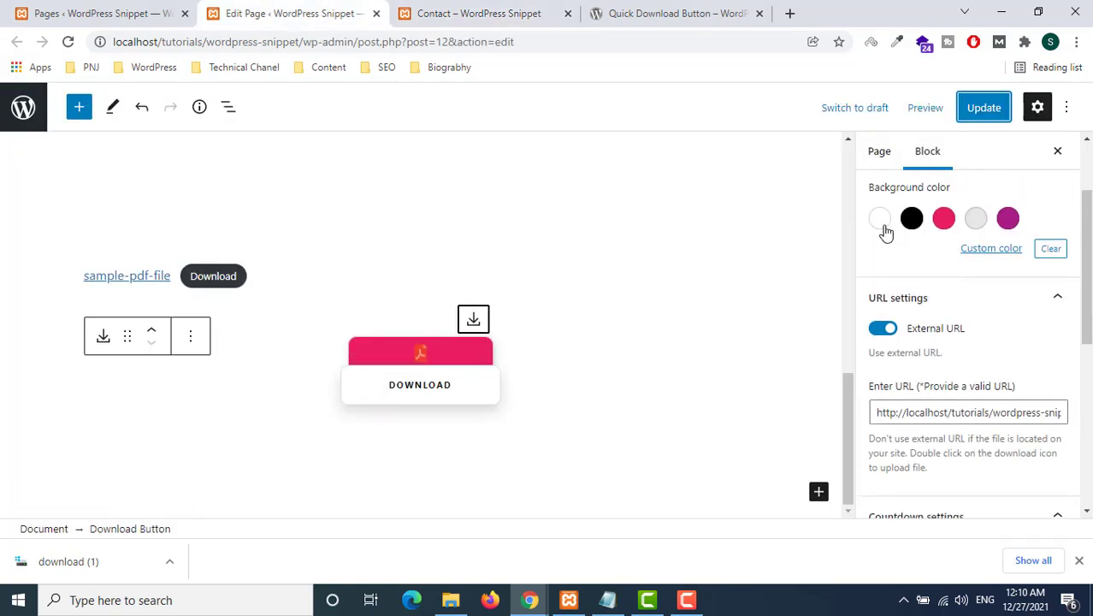
left_click(1049, 253)
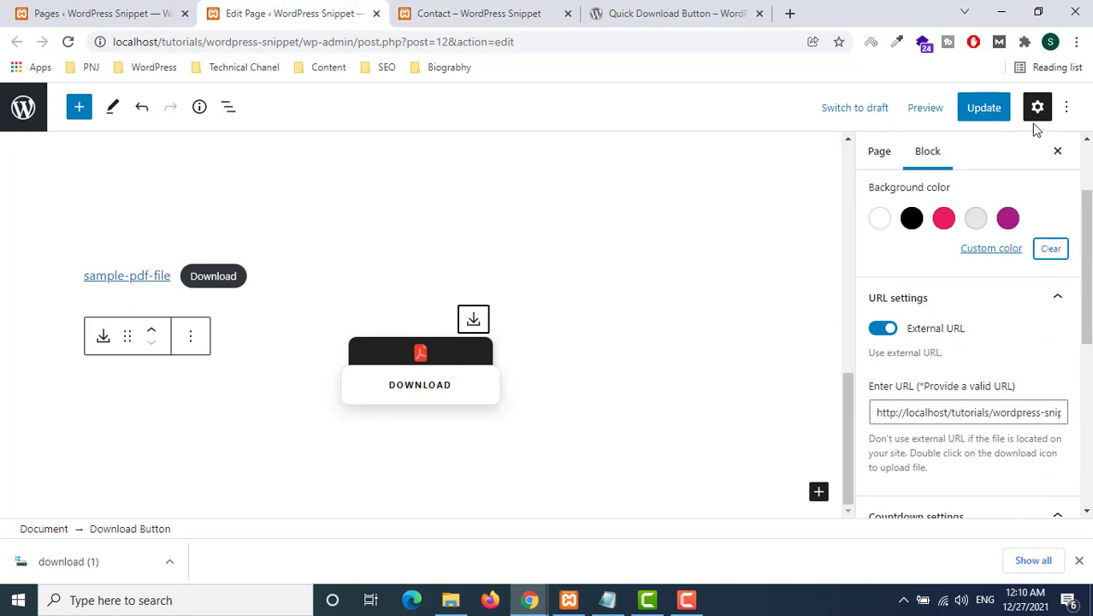
left_click(983, 109)
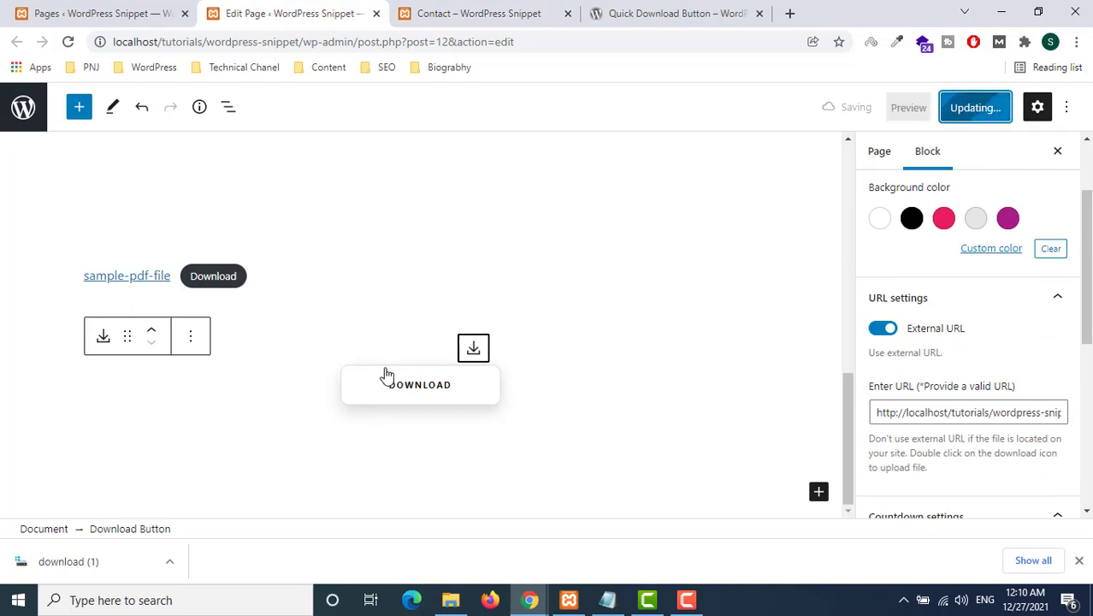
scroll(956, 417, "down", 4)
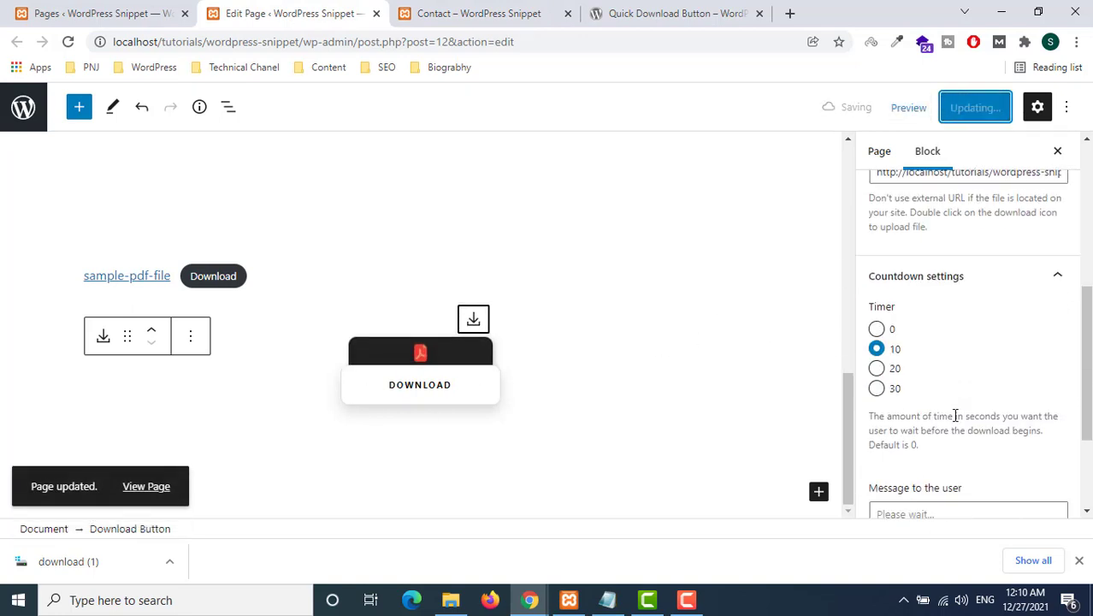
Reload the live Contact page to check the Download button's background, cancelling the duplicate download prompt.
left_click(461, 16)
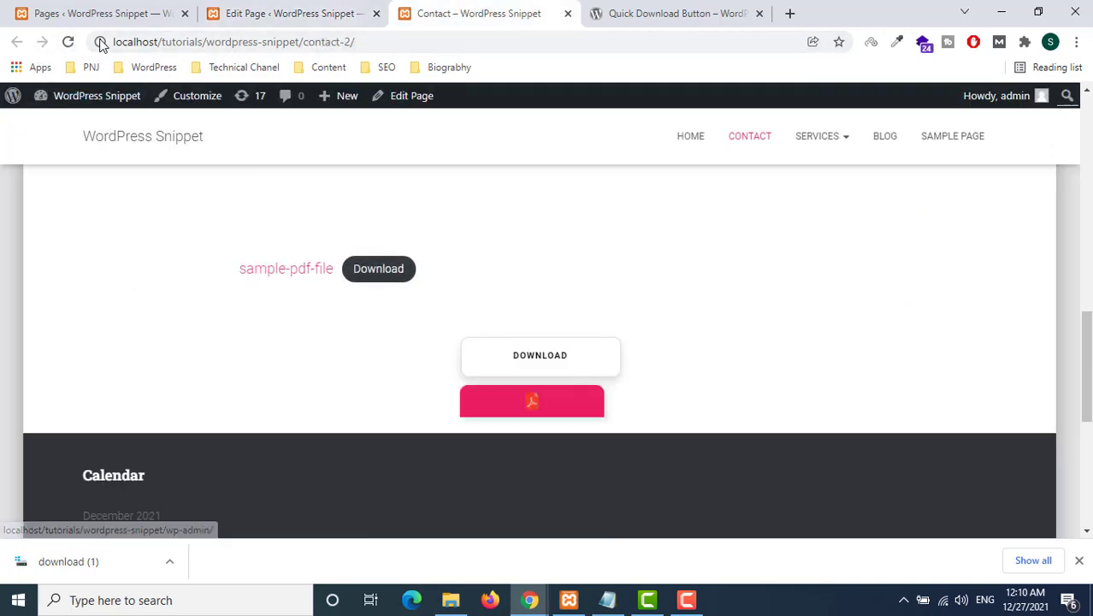
left_click(67, 42)
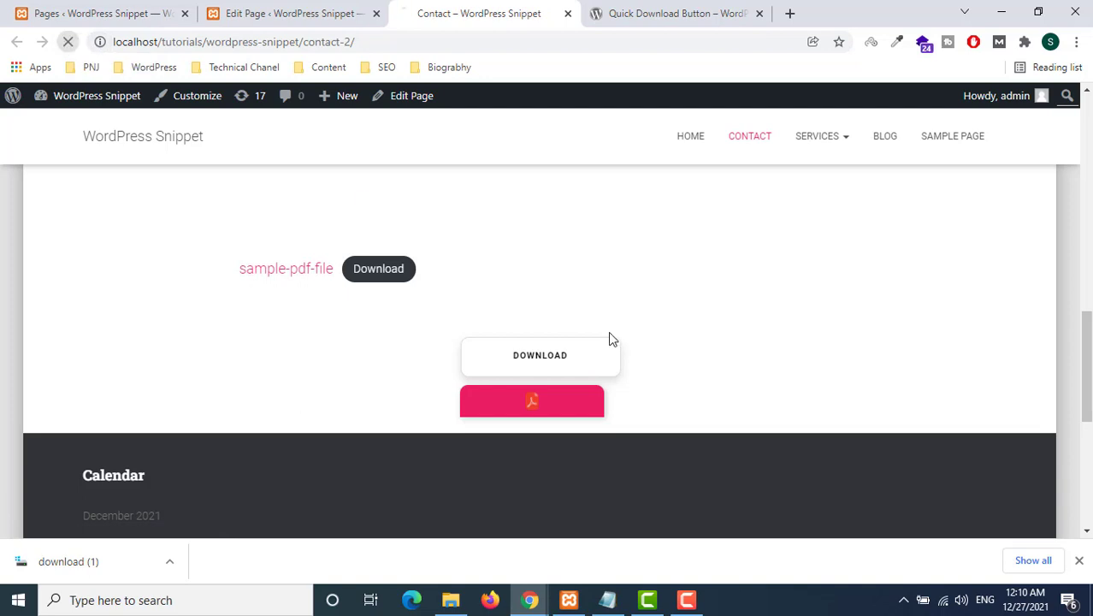
left_click(582, 386)
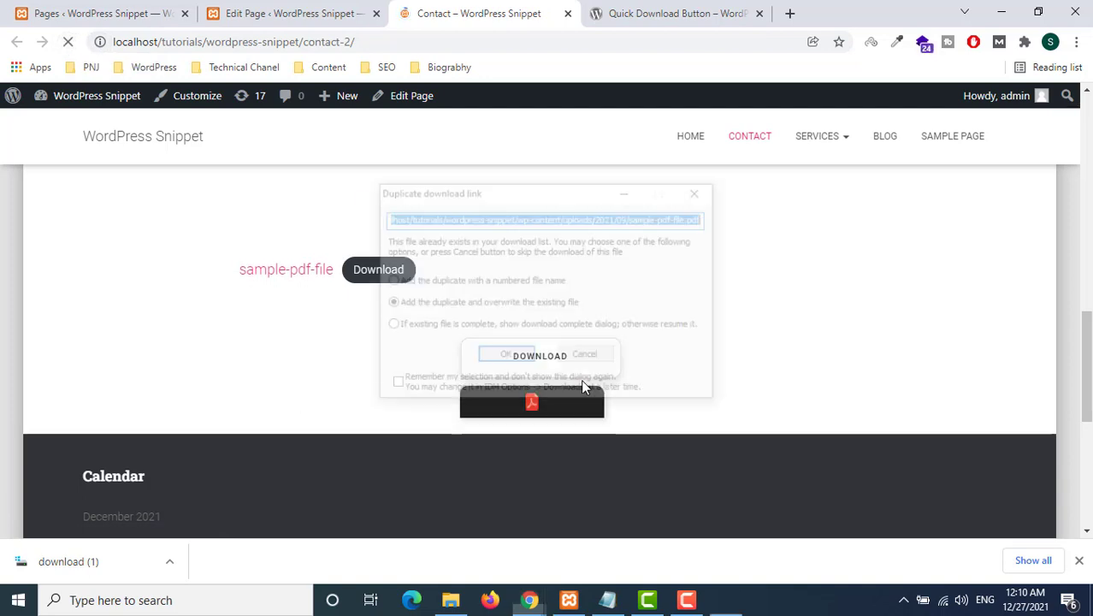
left_click(586, 357)
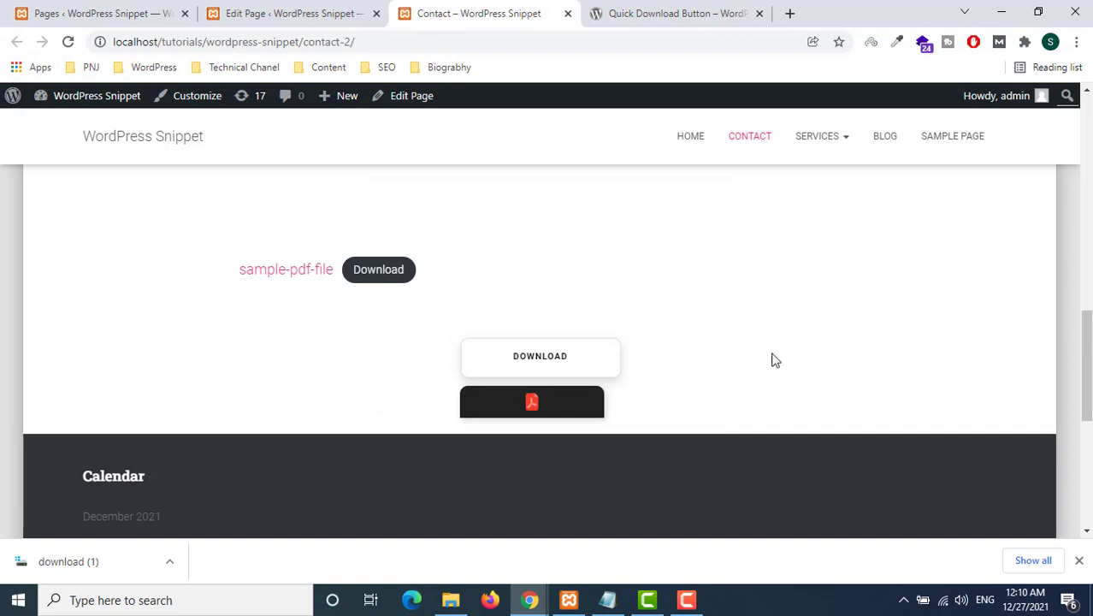
scroll(788, 344, "down", 3)
scroll(819, 342, "up", 3)
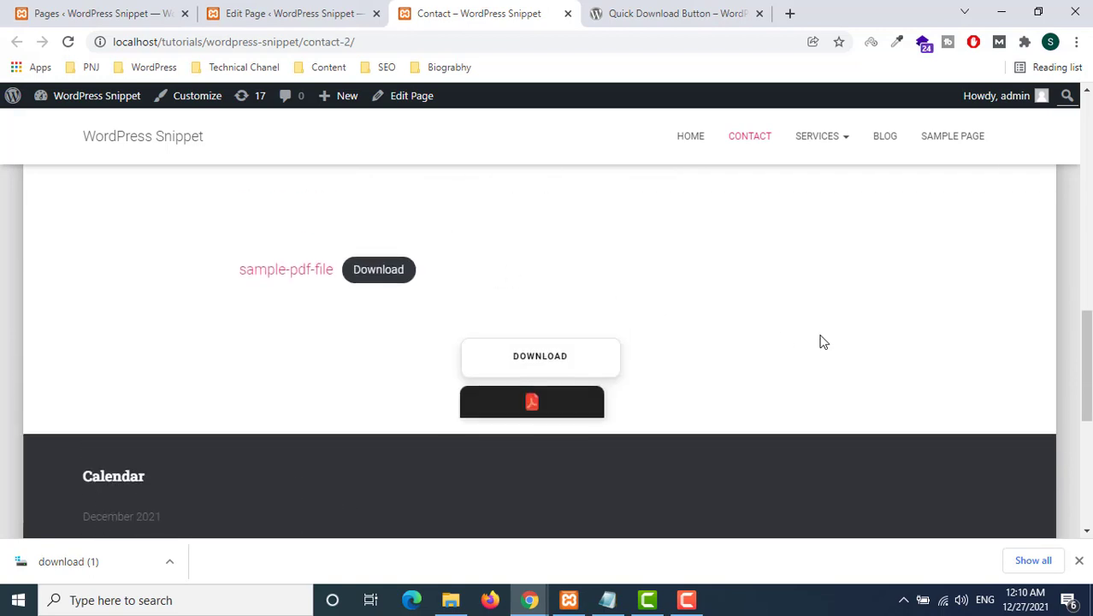